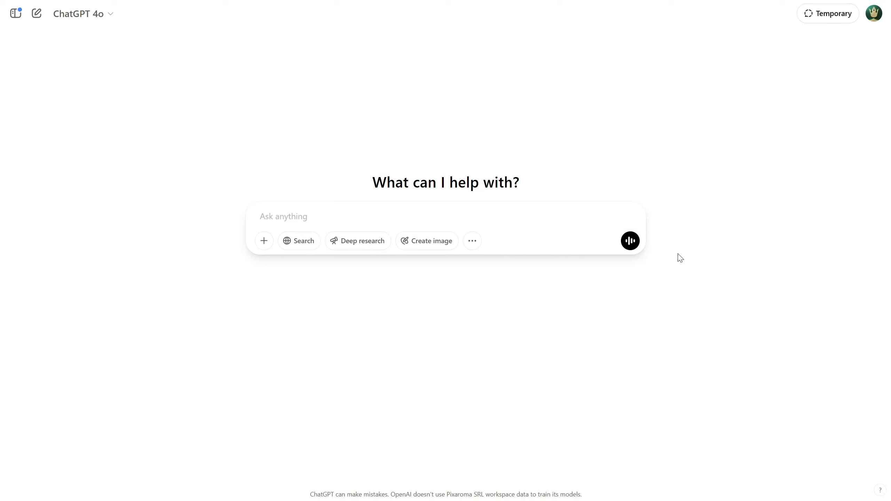
- Keep GPT-4o as the model, switch to image creation and draft 'type your prompt'
click(106, 16)
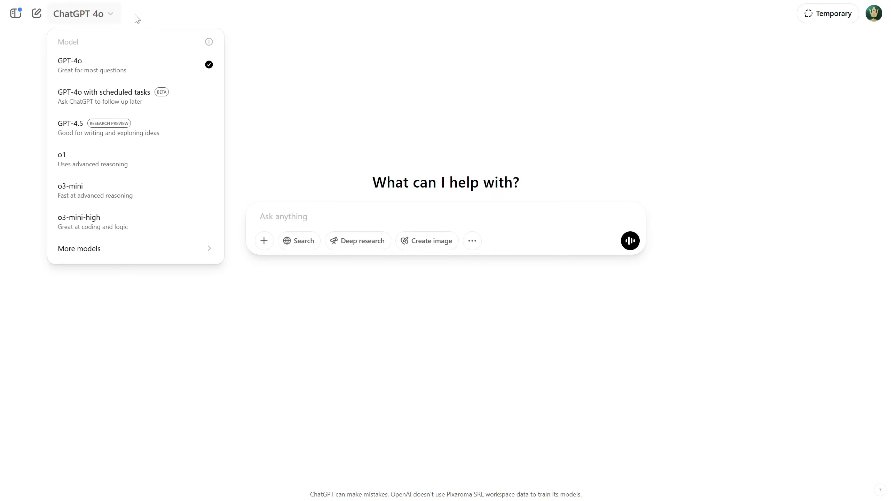
click(149, 66)
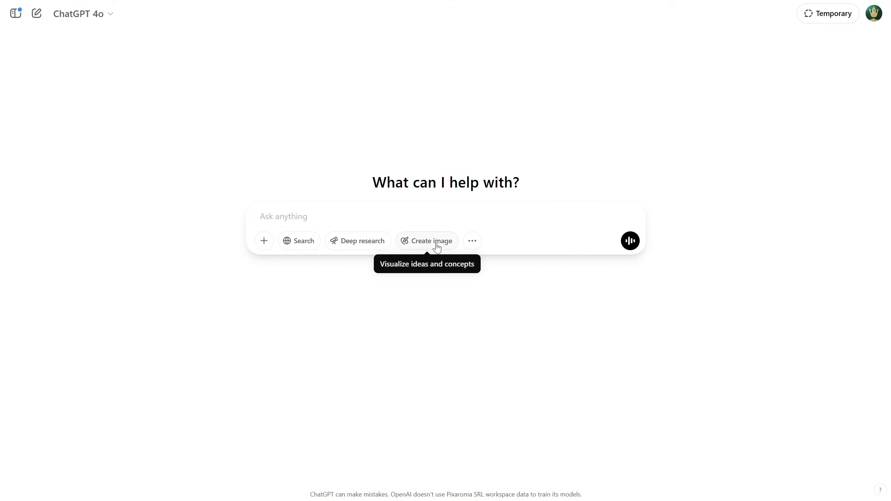
click(437, 243)
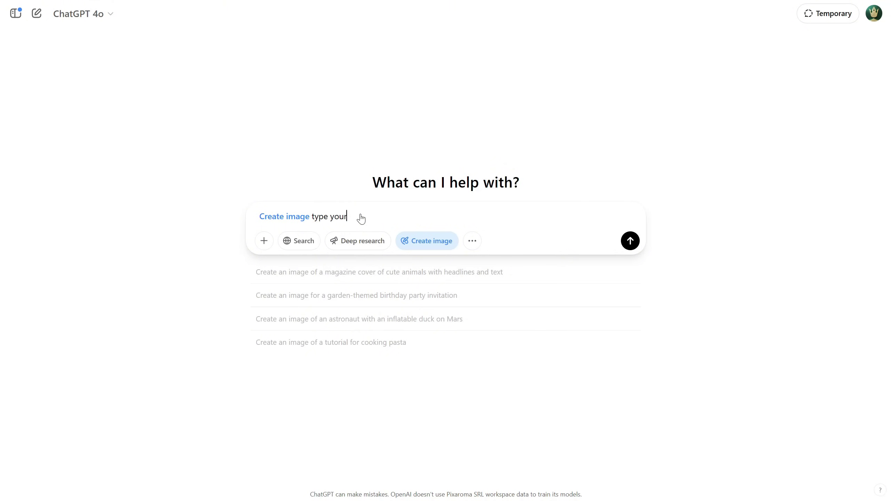
text(type your prompt)
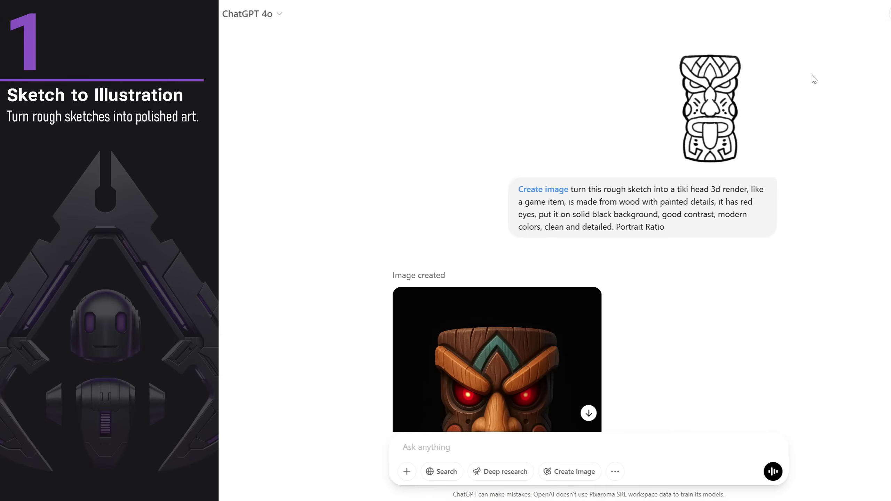
- Enlarge and close the tiki sketch, then view the wooden 3D tiki render full size
click(716, 104)
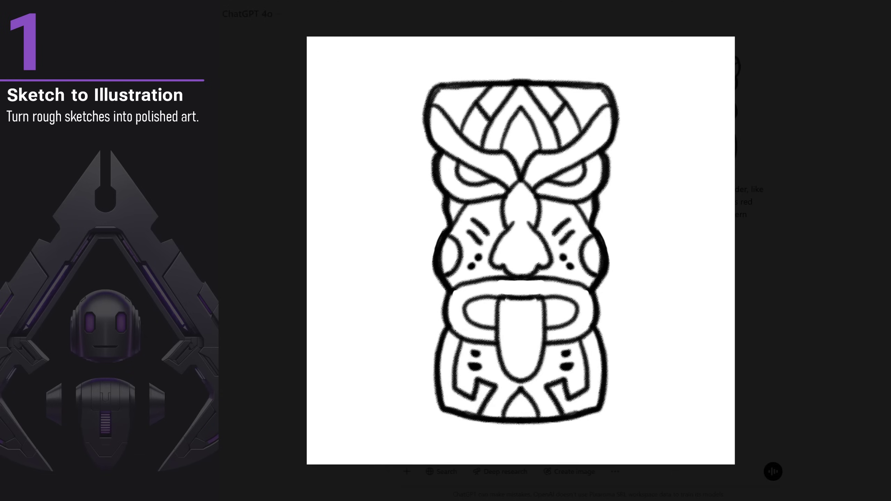
click(777, 64)
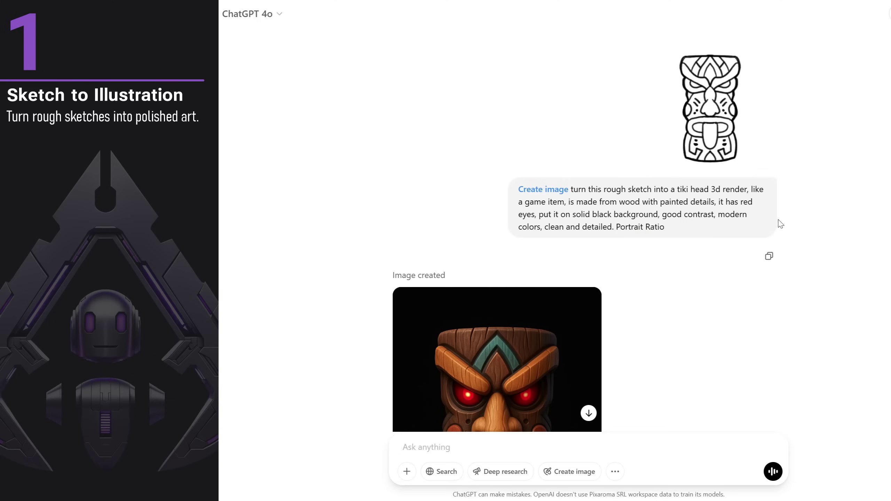
scroll(779, 224, down, 6)
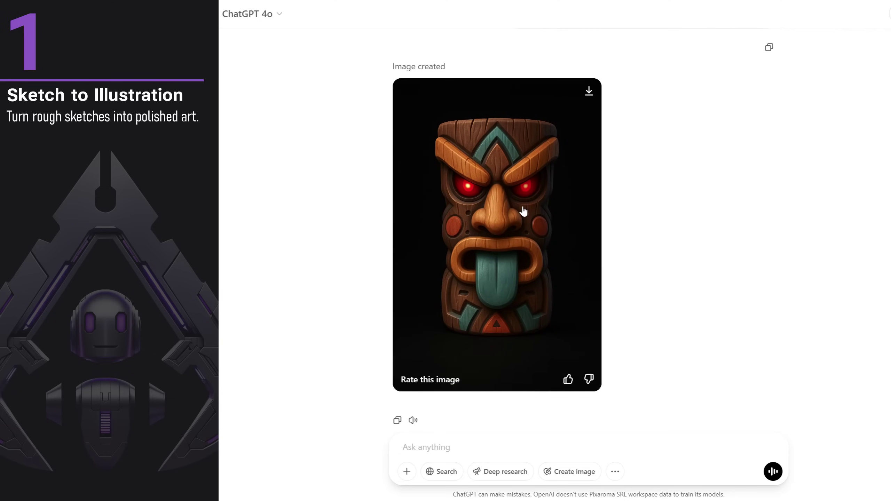
click(524, 210)
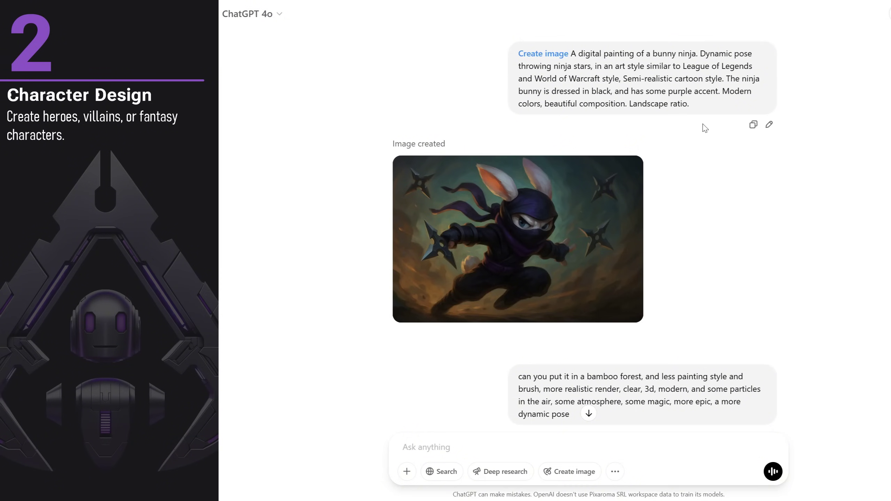
- View the painted bunny ninja and the bamboo-forest version full size
mouse_move(555, 198)
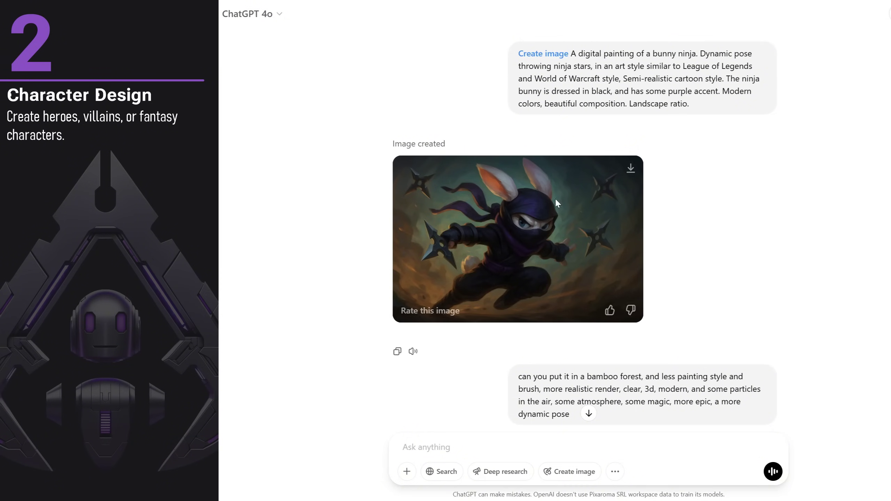
click(532, 234)
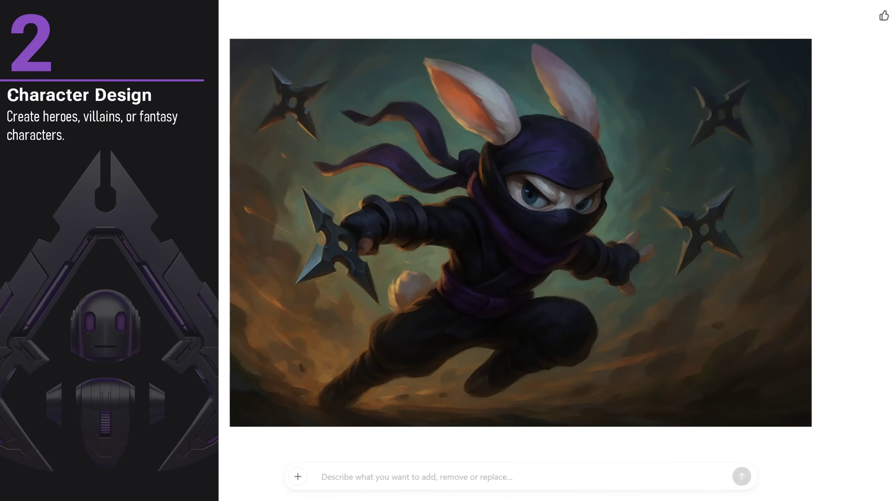
key(Escape)
scroll(865, 279, down, 6)
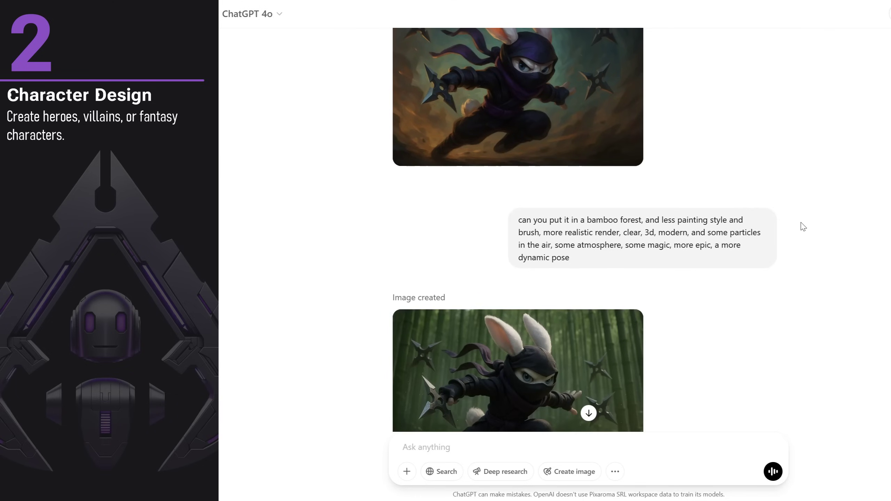
scroll(784, 242, down, 2)
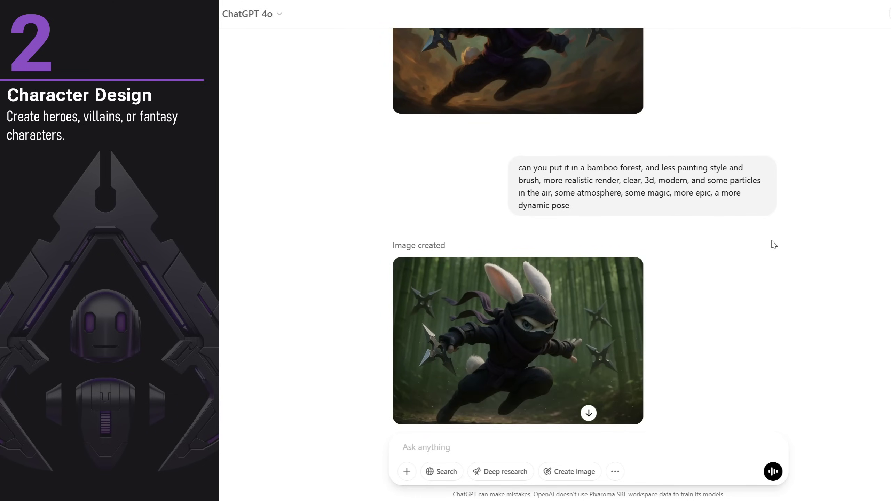
click(553, 318)
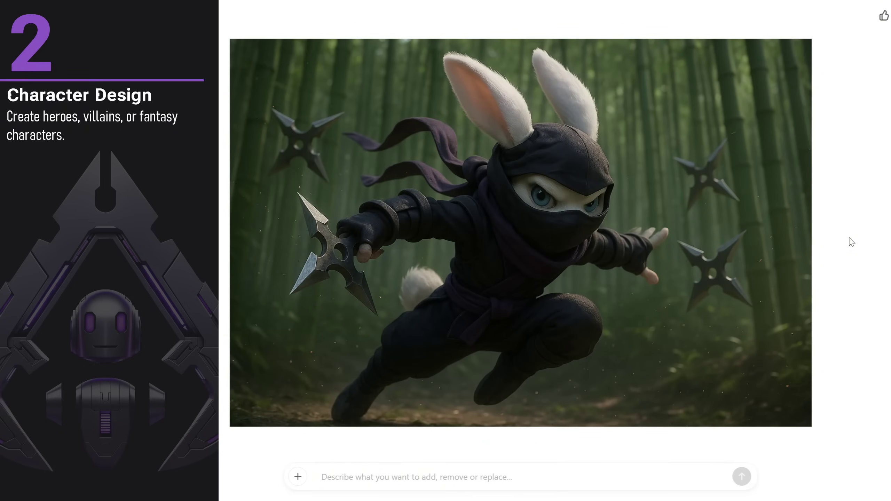
key(Escape)
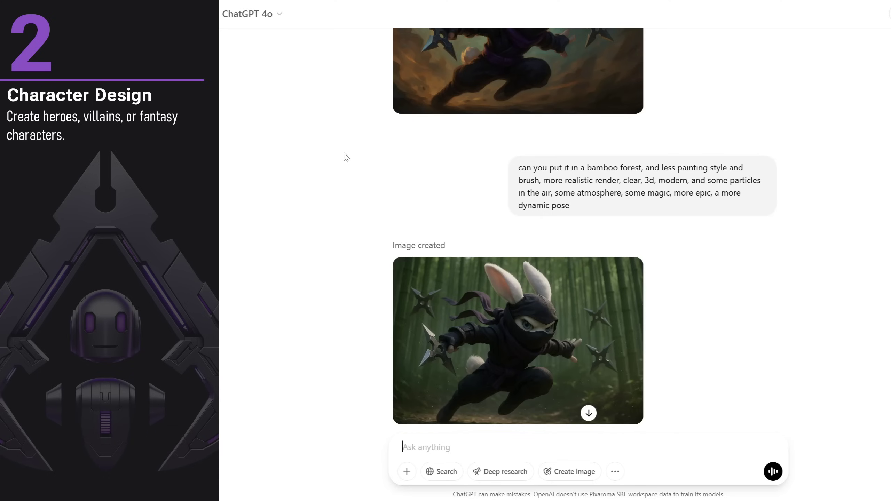
- Scroll down and view the glowing purple bunny ninja full size
scroll(735, 257, down, 5)
scroll(739, 252, down, 3)
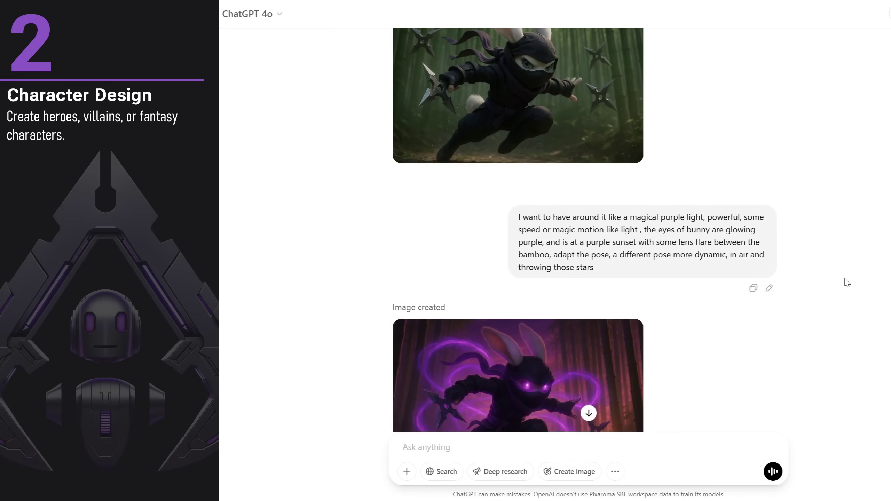
scroll(847, 283, down, 4)
click(548, 228)
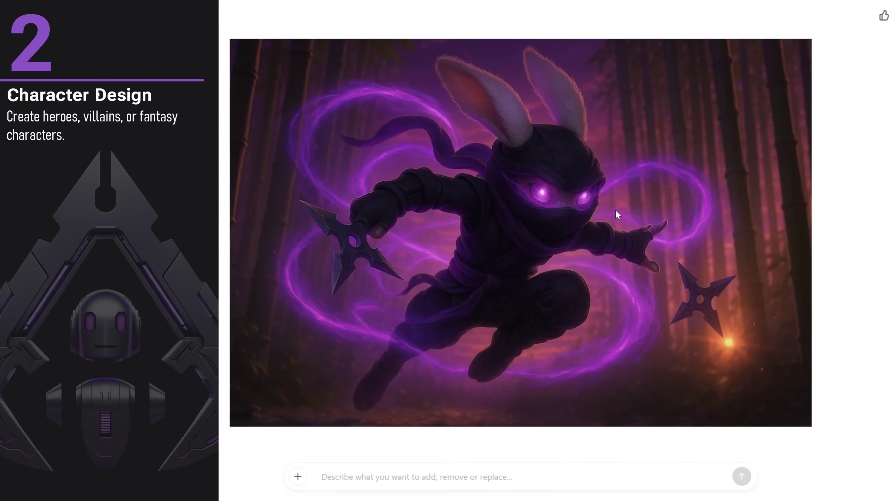
key(Escape)
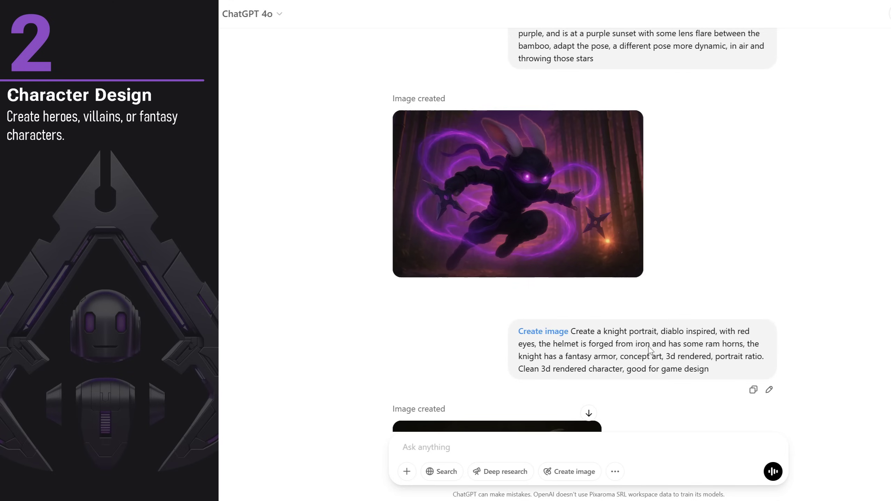
- View the horned knight and the alien-in-helmet images full size, continuing to the tattoo chat
scroll(812, 298, down, 9)
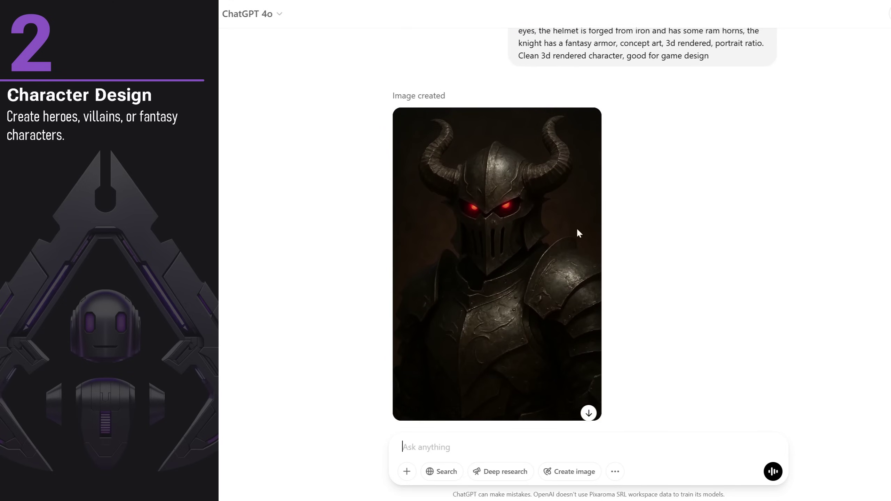
click(578, 233)
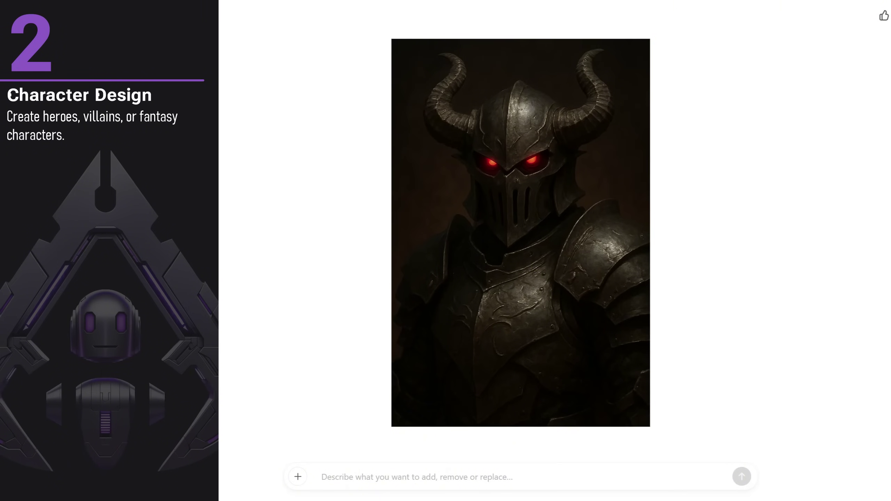
key(Escape)
scroll(752, 266, down, 5)
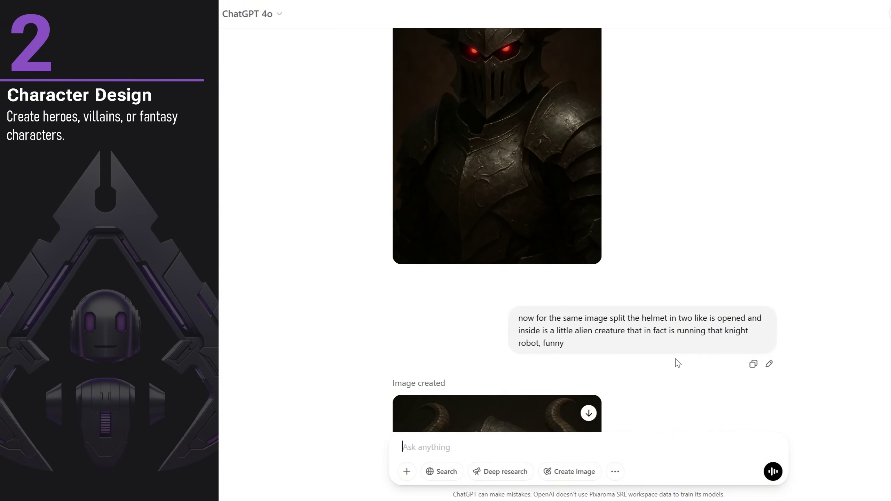
scroll(676, 362, down, 7)
click(526, 278)
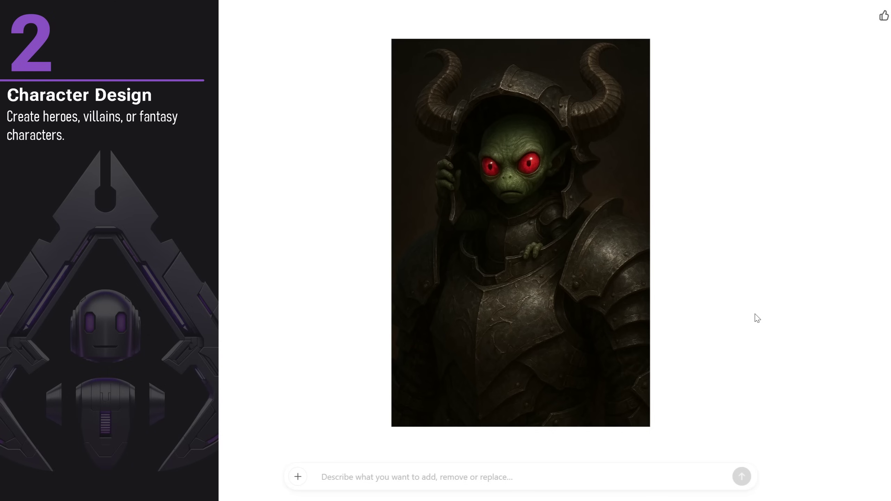
key(Escape)
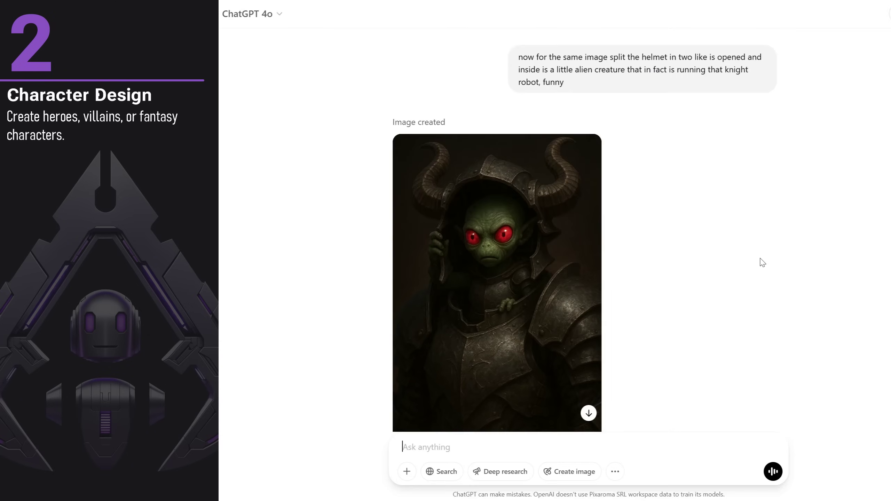
scroll(760, 261, down, 2)
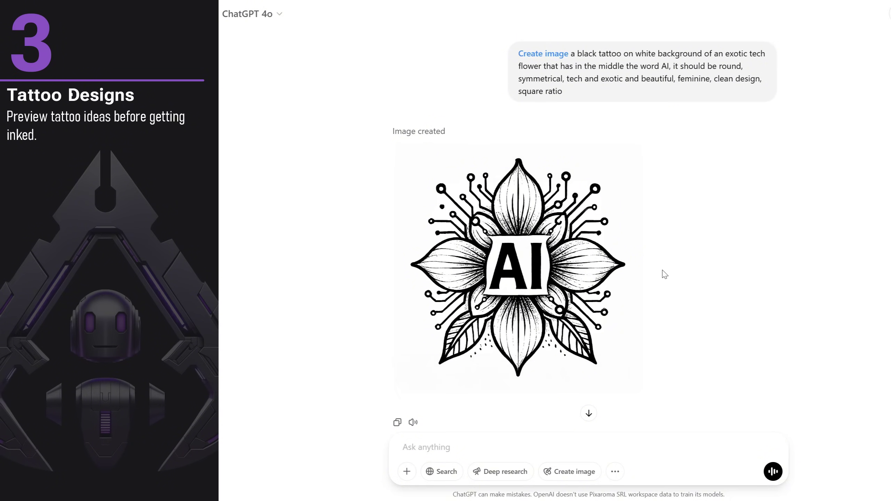
- Scroll to the tattoo conversation and enlarge the original photo of the woman
scroll(735, 227, down, 4)
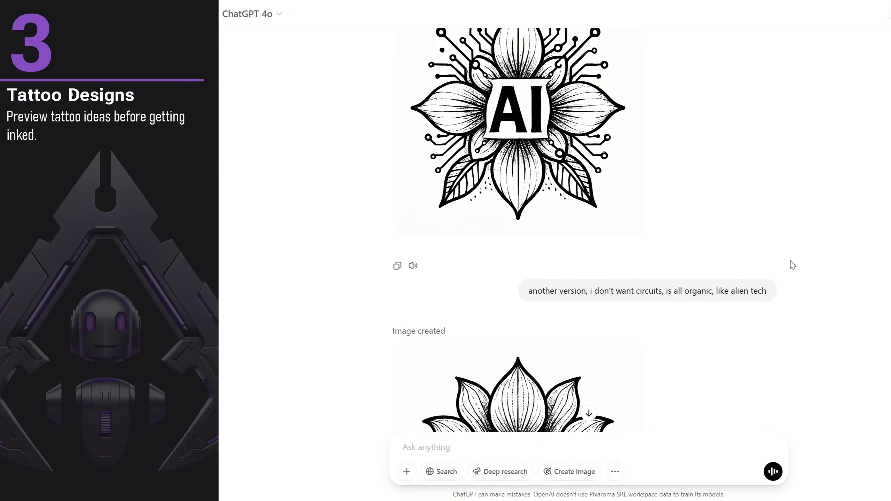
scroll(801, 257, down, 5)
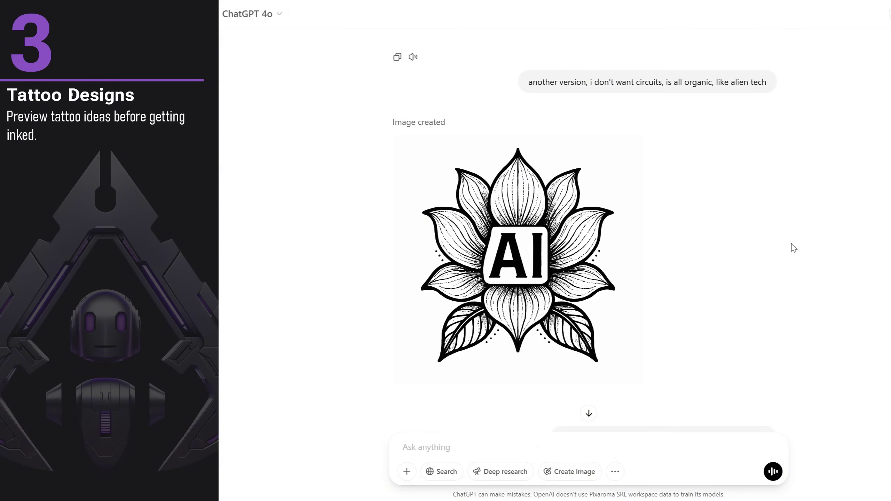
scroll(794, 248, down, 4)
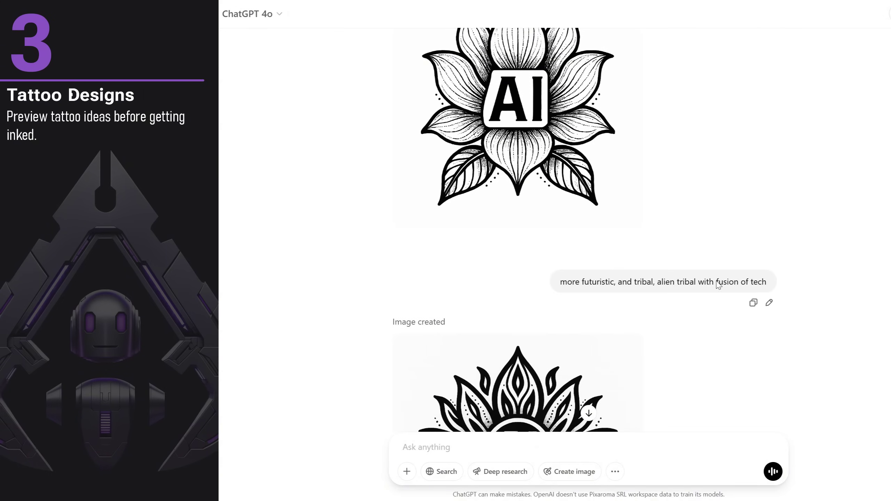
scroll(846, 272, down, 5)
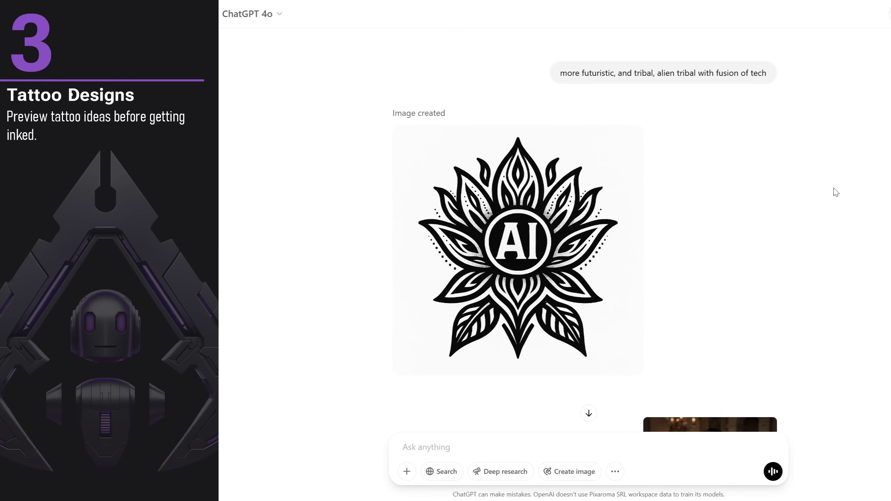
scroll(839, 235, down, 5)
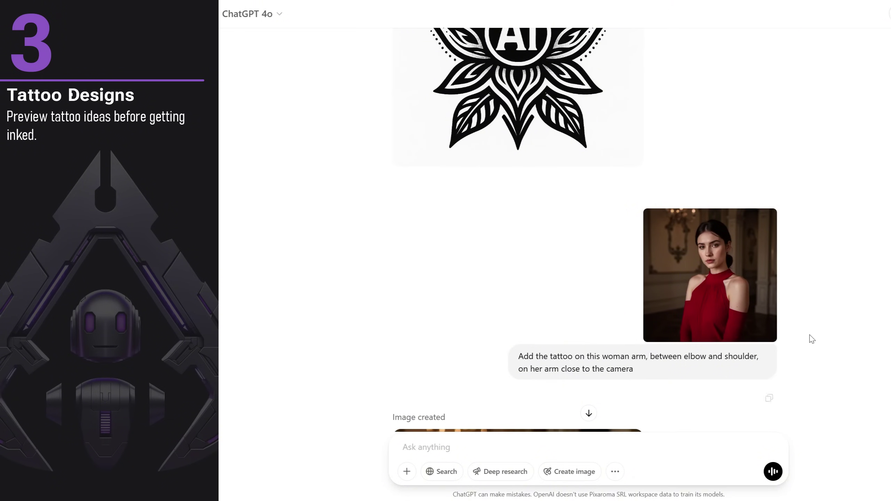
scroll(803, 305, down, 6)
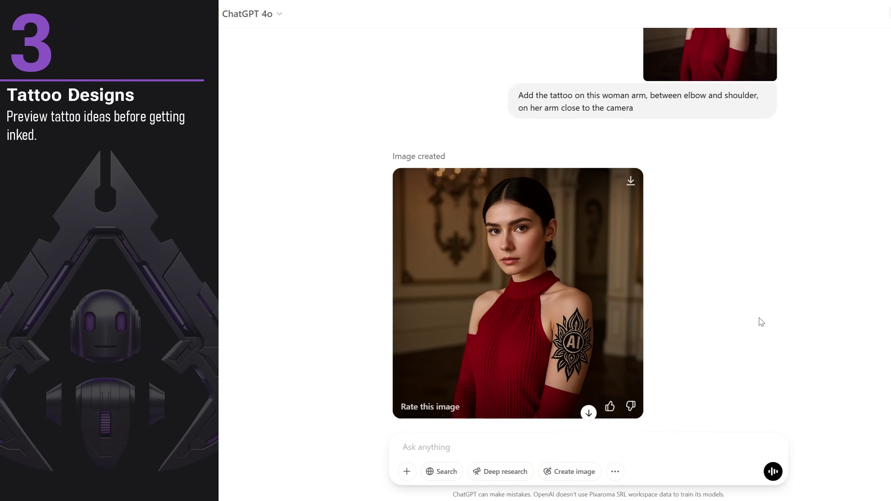
scroll(769, 297, up, 5)
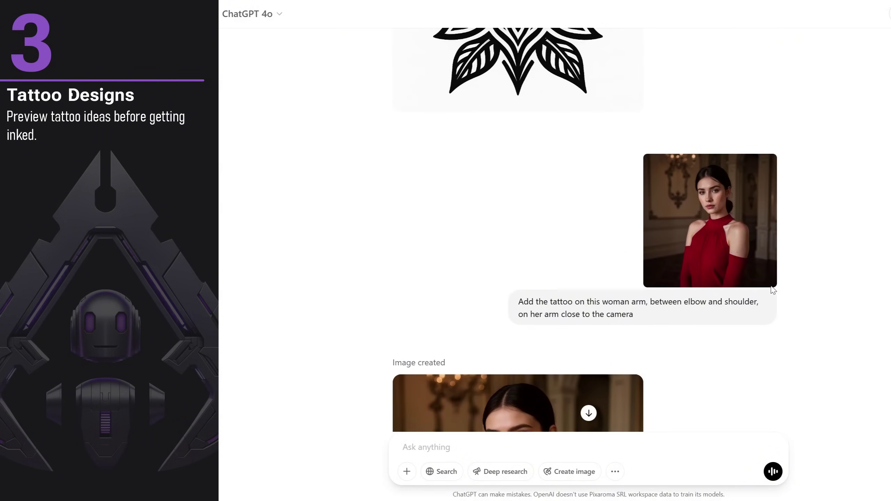
scroll(772, 290, down, 3)
scroll(774, 290, up, 1)
click(715, 183)
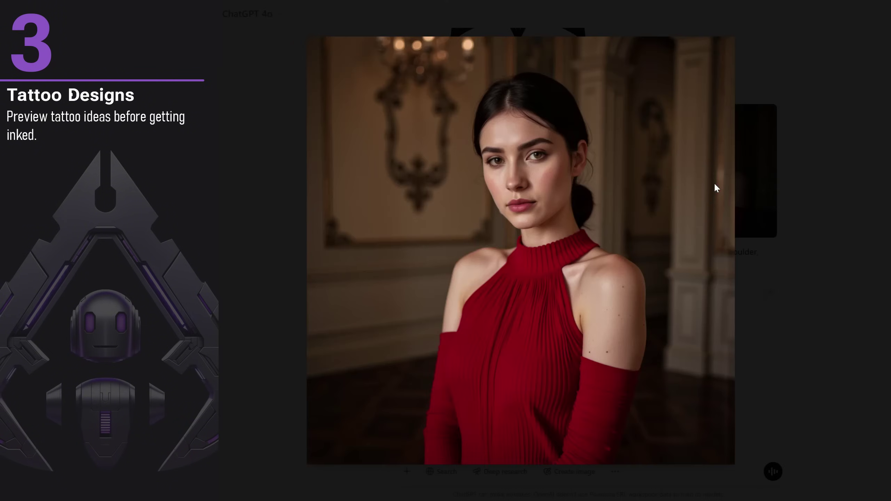
key(Escape)
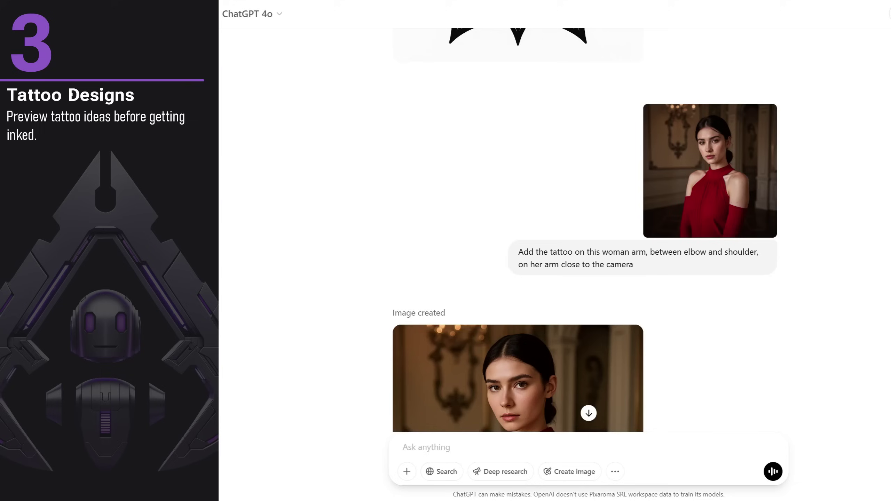
- View the tattooed-arm result full size and continue to the coloring page
click(563, 382)
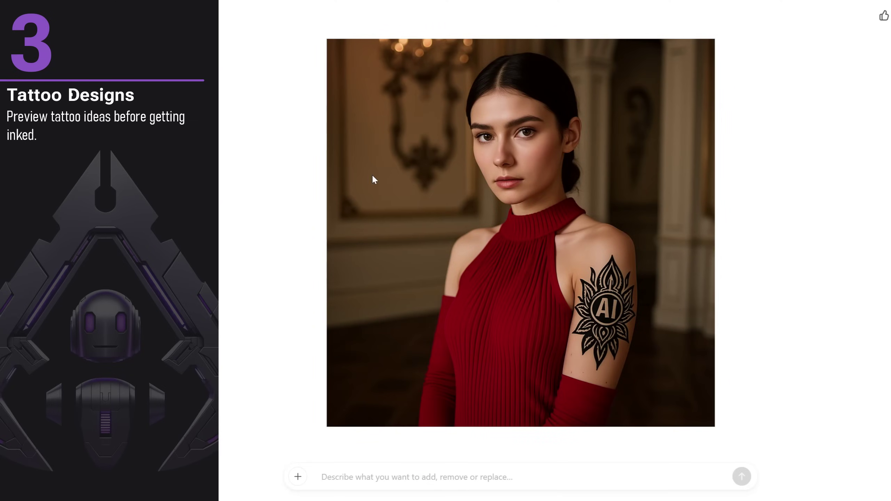
key(Escape)
scroll(847, 275, down, 5)
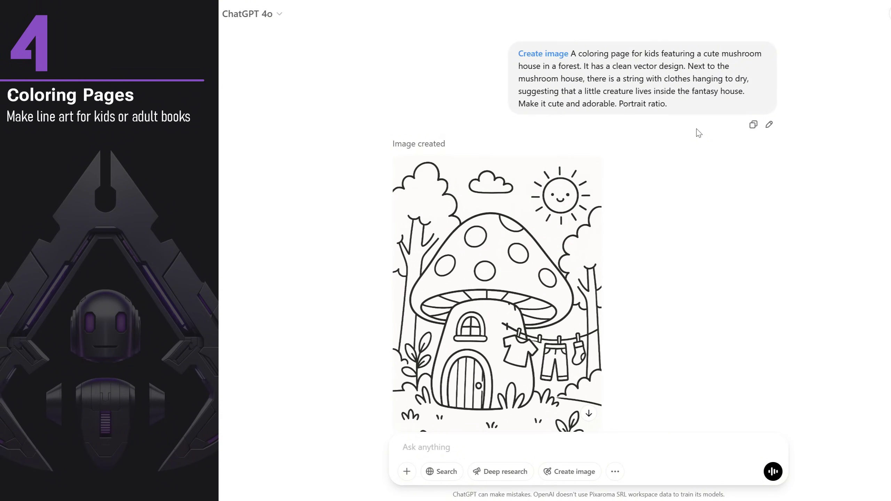
- Open the mushroom-house coloring page full size
scroll(702, 167, down, 3)
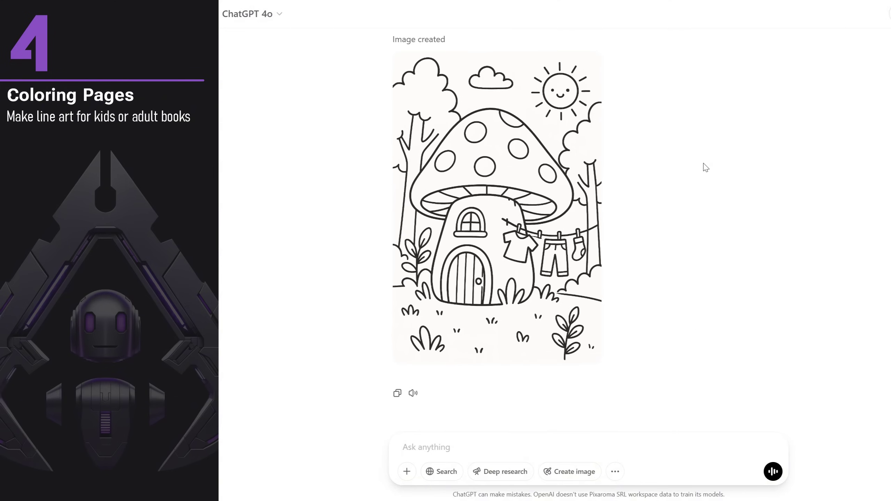
click(548, 194)
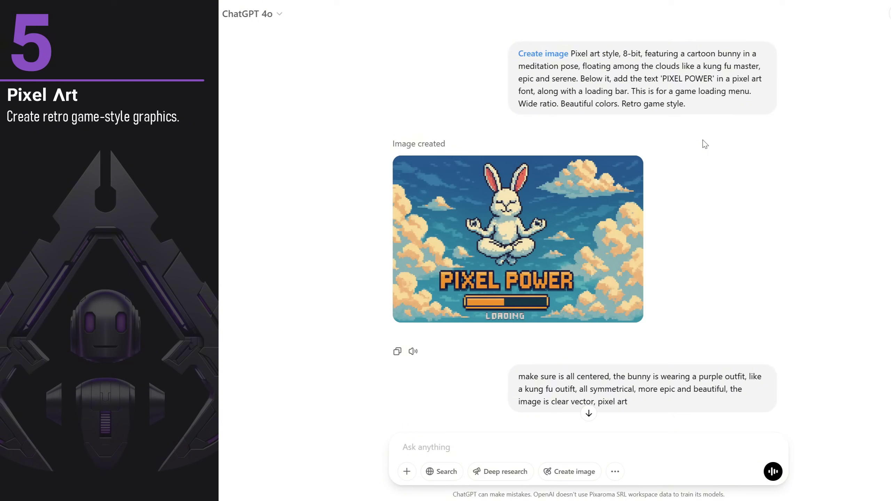
- View the first PIXEL POWER meditating bunny full size
click(560, 230)
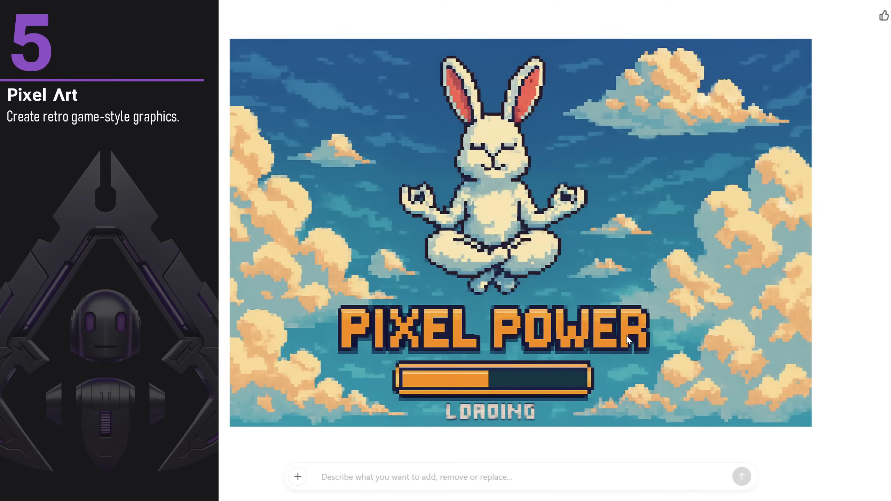
key(Escape)
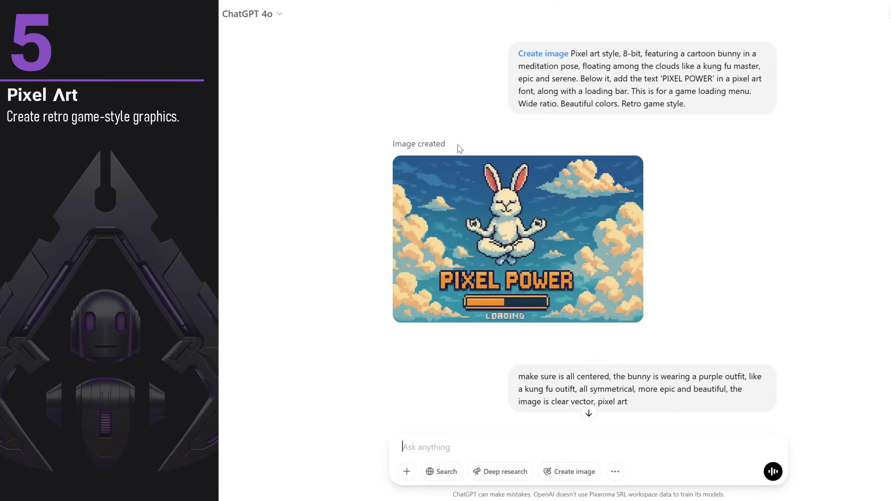
scroll(708, 201, down, 5)
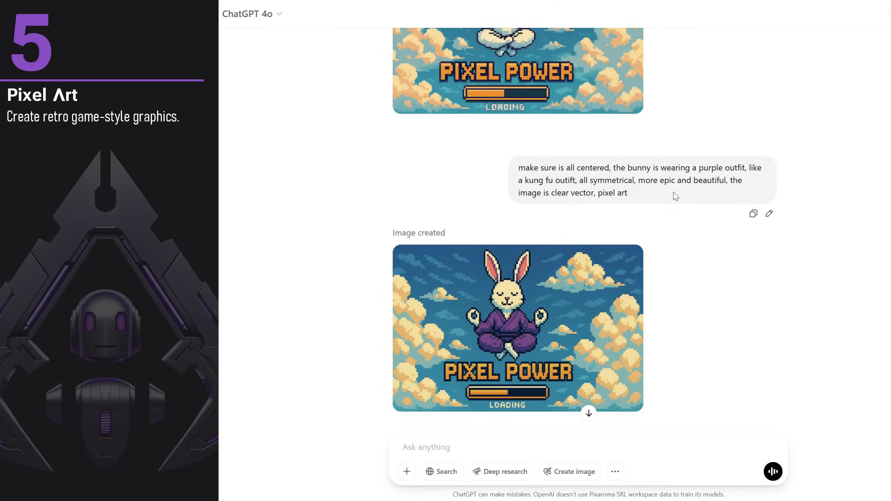
- Highlight 'clear vector' in the prompt and view the purple-outfit bunny full size
drag(551, 193, 594, 192)
scroll(667, 221, down, 2)
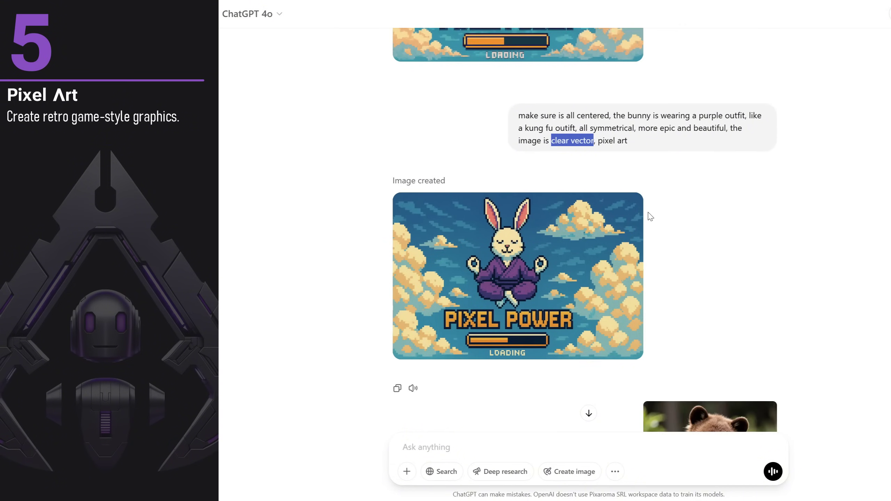
click(569, 244)
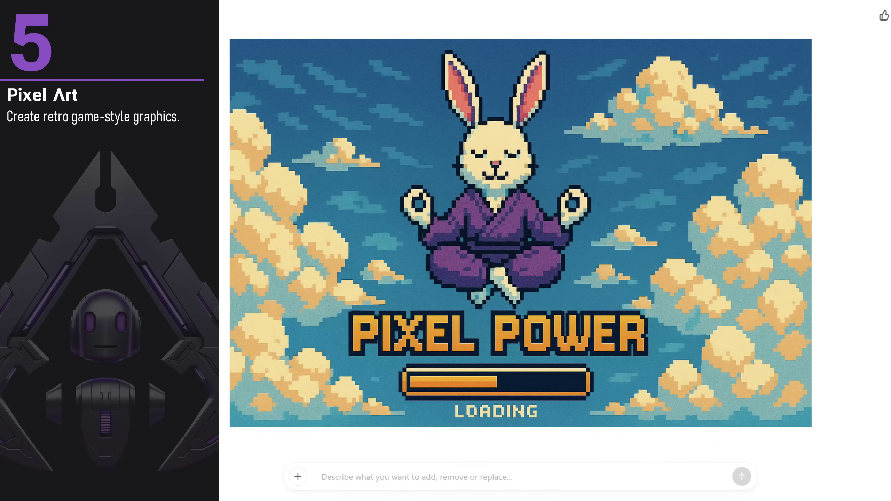
key(Escape)
scroll(688, 193, down, 6)
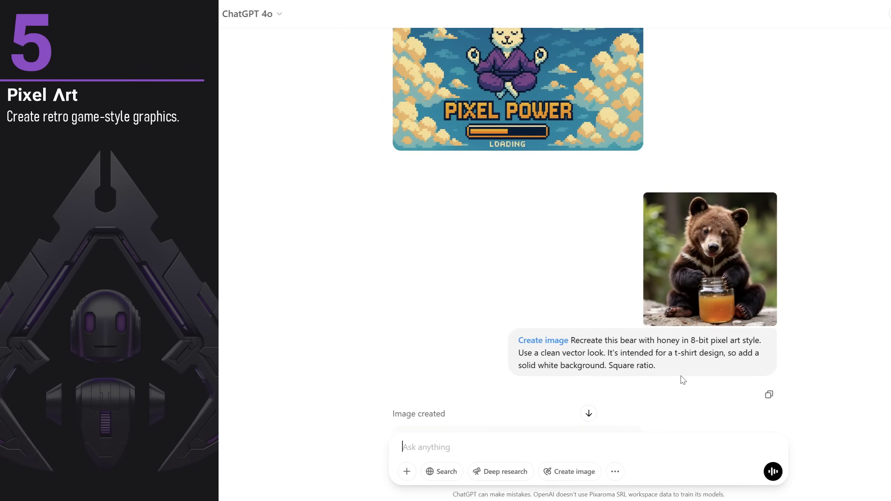
- Enlarge the honey-bear reference photo, then view its 8-bit pixel-art version full size
click(711, 252)
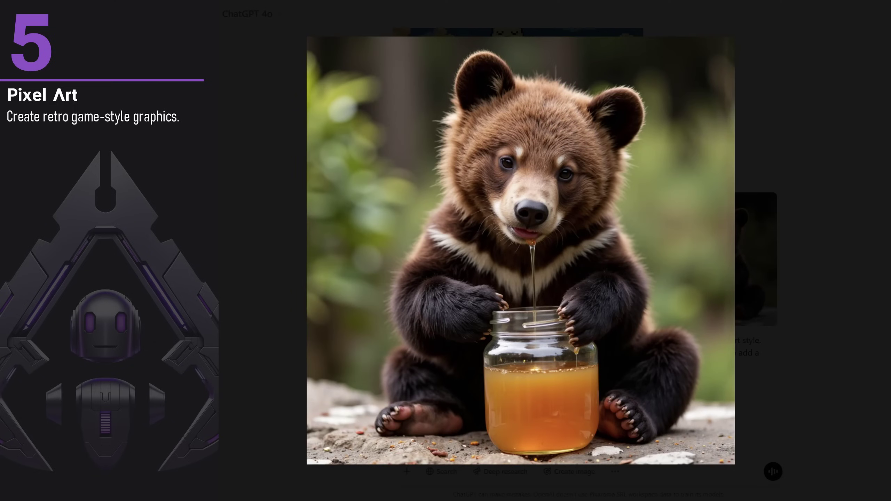
click(817, 185)
scroll(818, 185, down, 8)
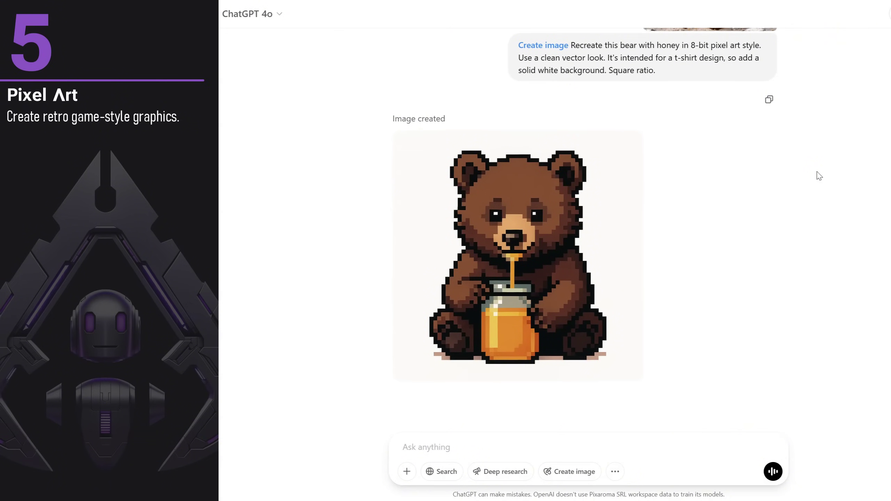
click(597, 277)
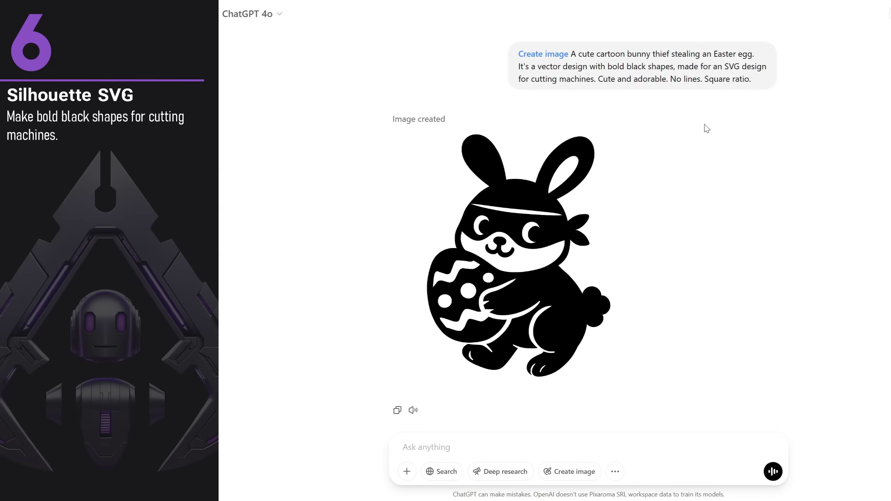
click(530, 283)
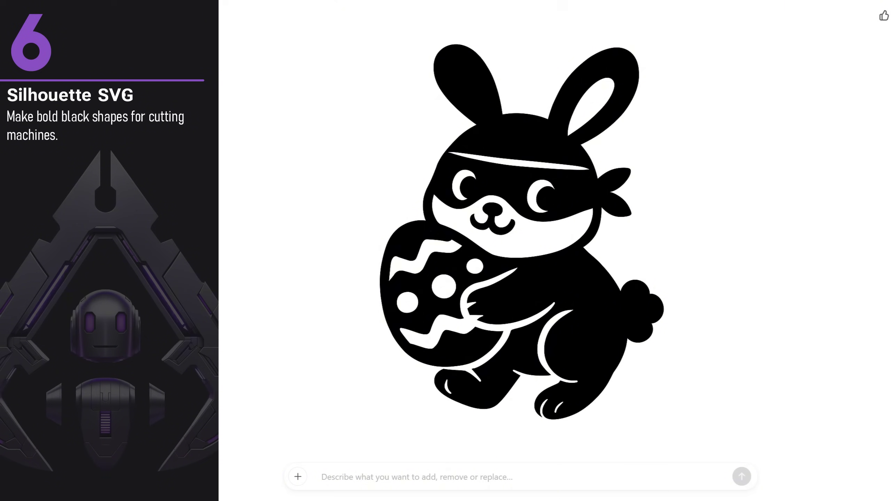
key(Escape)
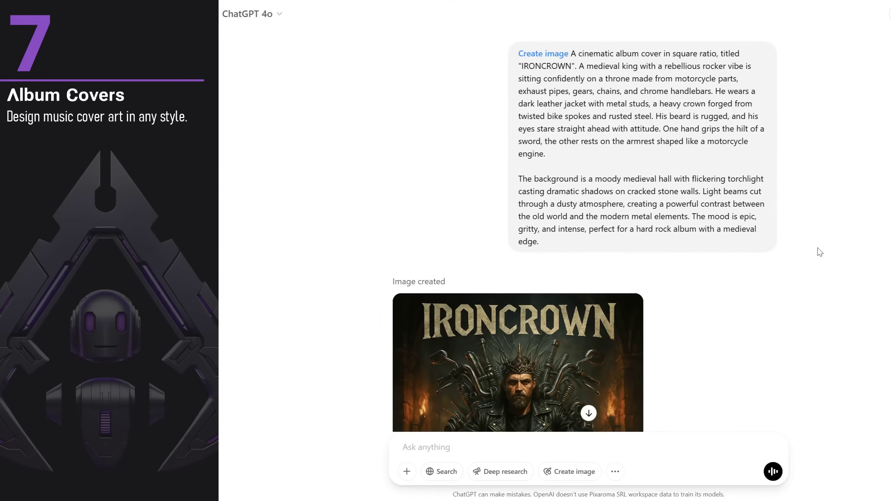
- Scroll down and view the IRONCROWN album cover full size
mouse_move(716, 53)
scroll(819, 138, down, 5)
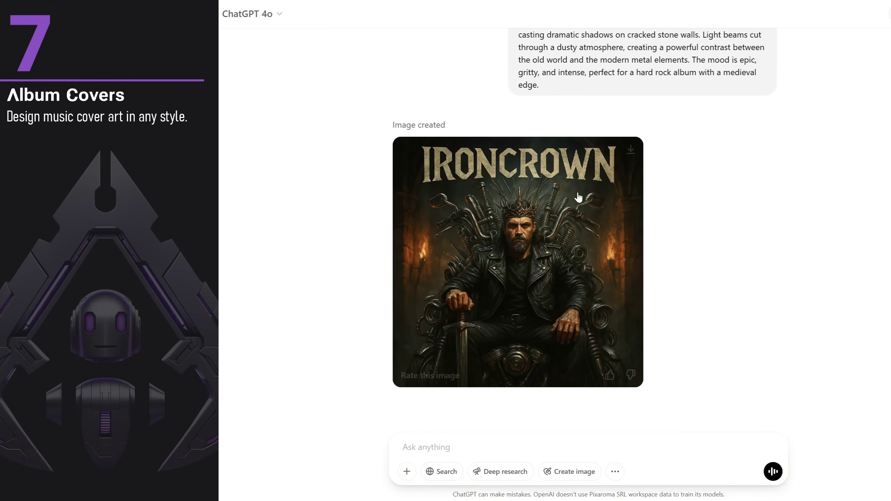
click(574, 202)
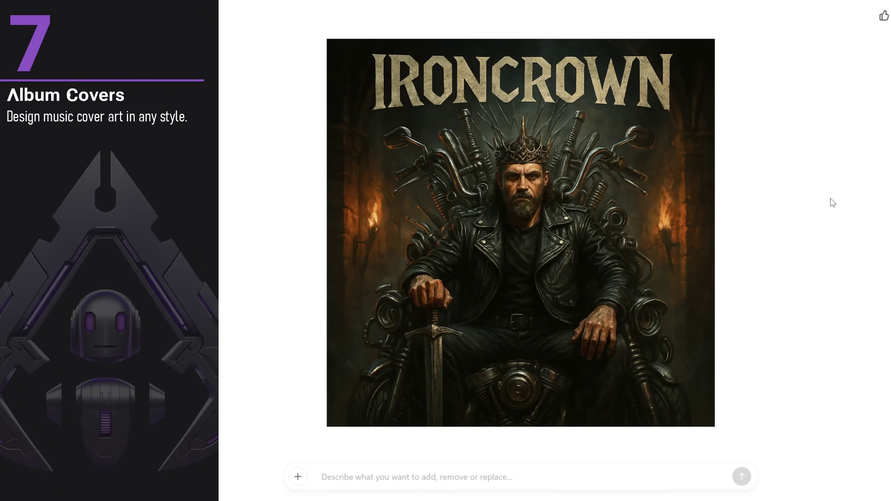
key(Escape)
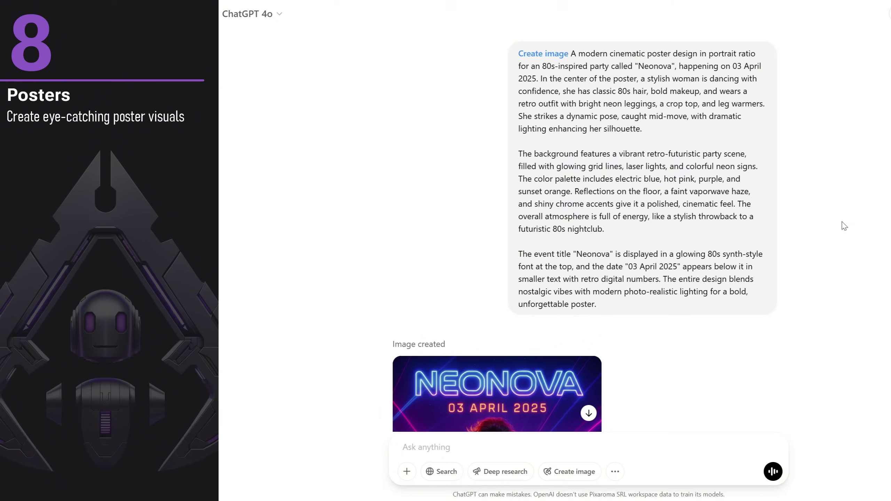
- Scroll down and open the Neonova 80s party poster full size
scroll(844, 224, down, 6)
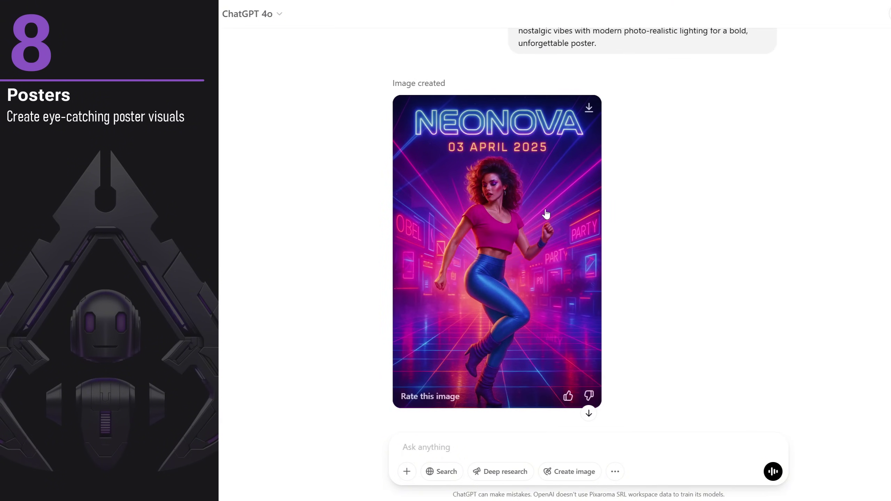
click(531, 216)
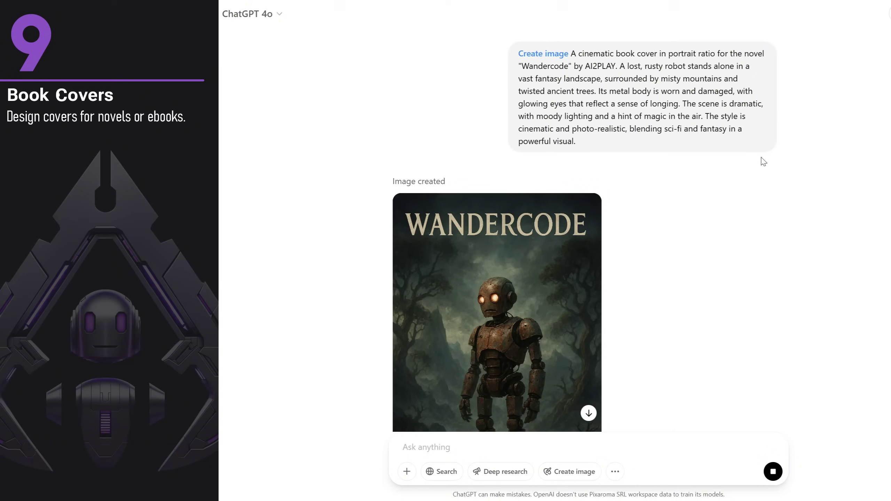
- View the generated WANDERCODE rusty-robot book cover full size
scroll(772, 154, down, 3)
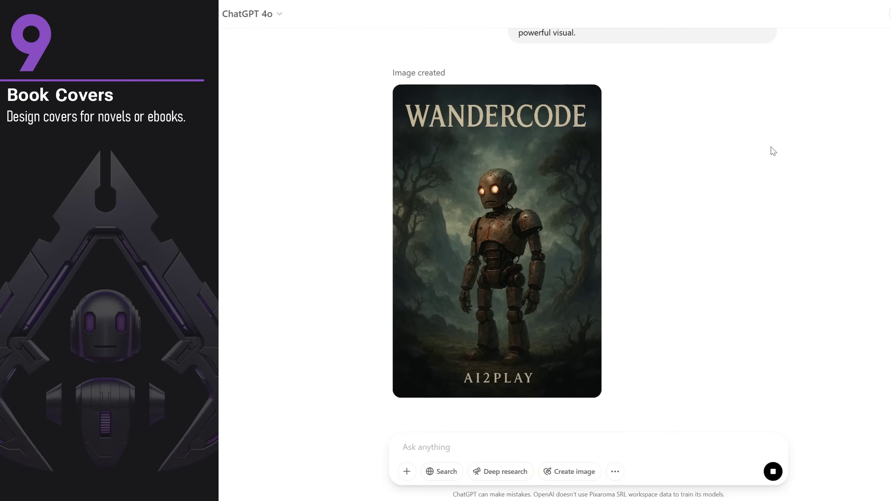
click(488, 211)
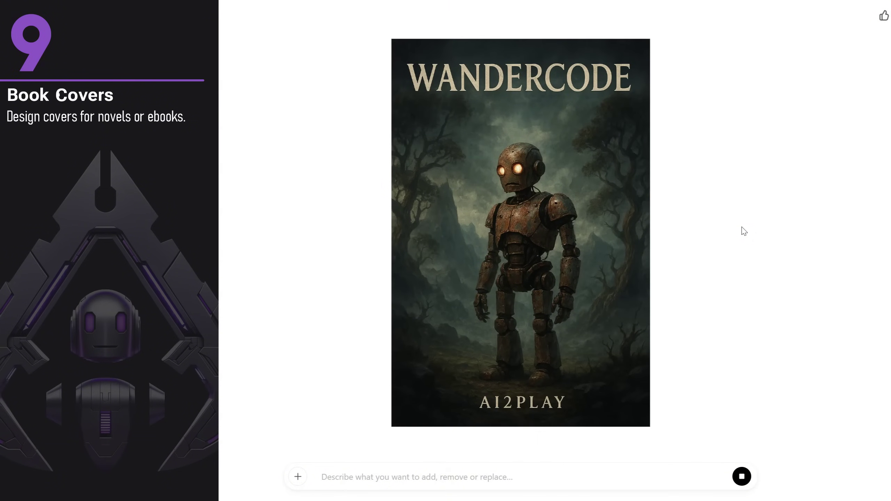
key(Escape)
- Request a mockup of the cover on a real book lying on a table, then open the result
click(432, 443)
text(mockup that image )
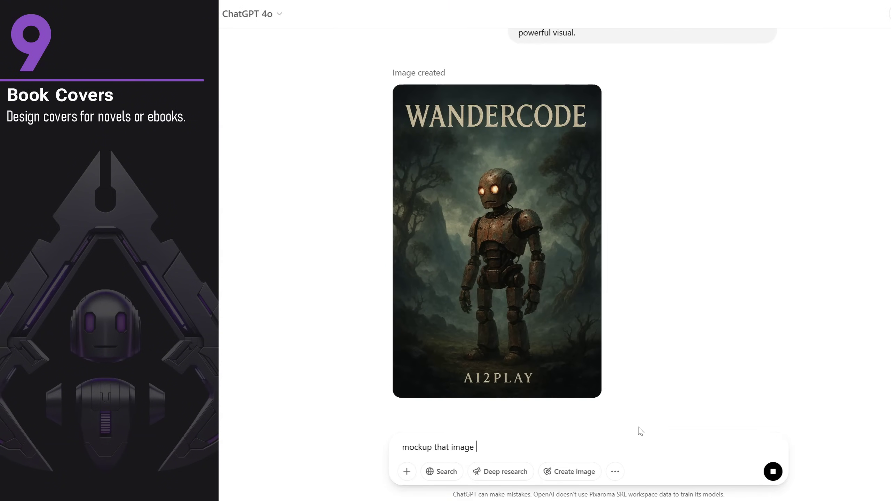
text(on an actual book to see how it looks like)
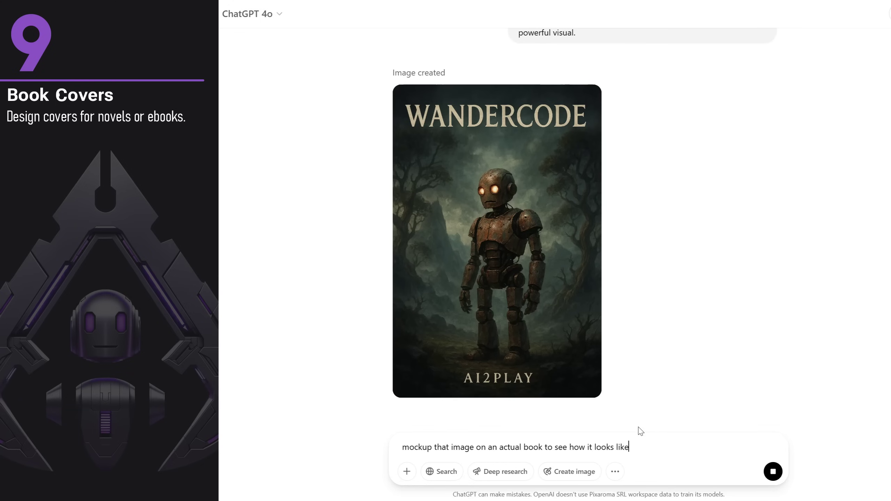
text(, the books is on a table, morning light, closeup)
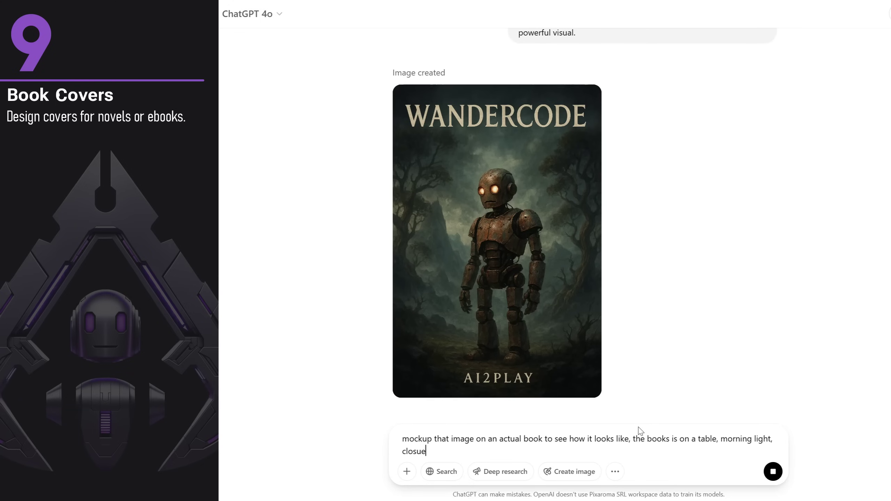
key(Return)
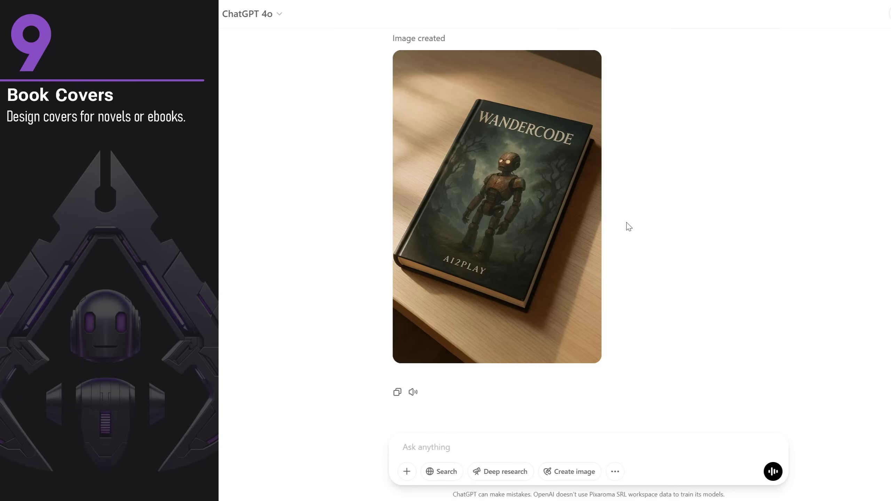
click(545, 214)
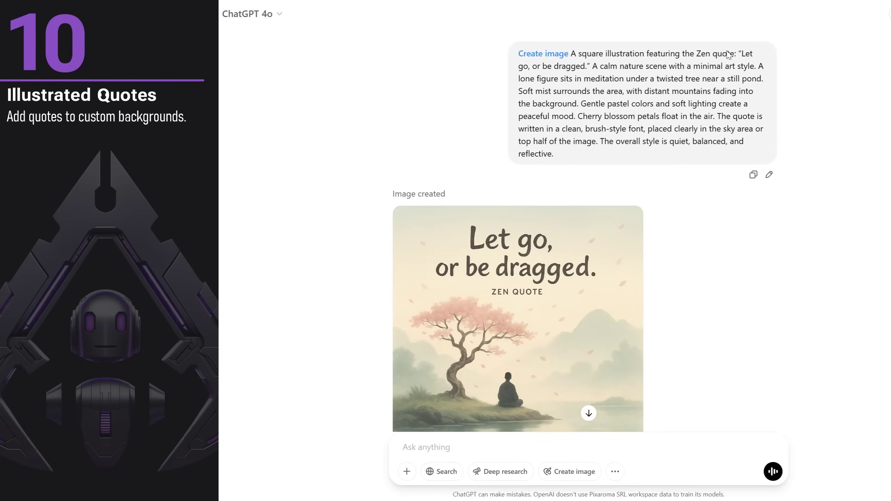
- Highlight the 'Let go, or be dragged.' quote, then view the Zen quote image full size
drag(741, 53, 581, 64)
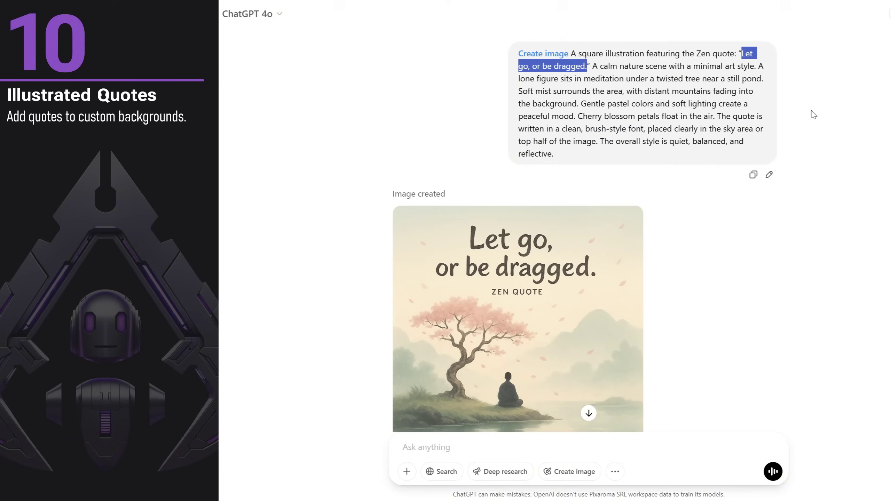
click(875, 133)
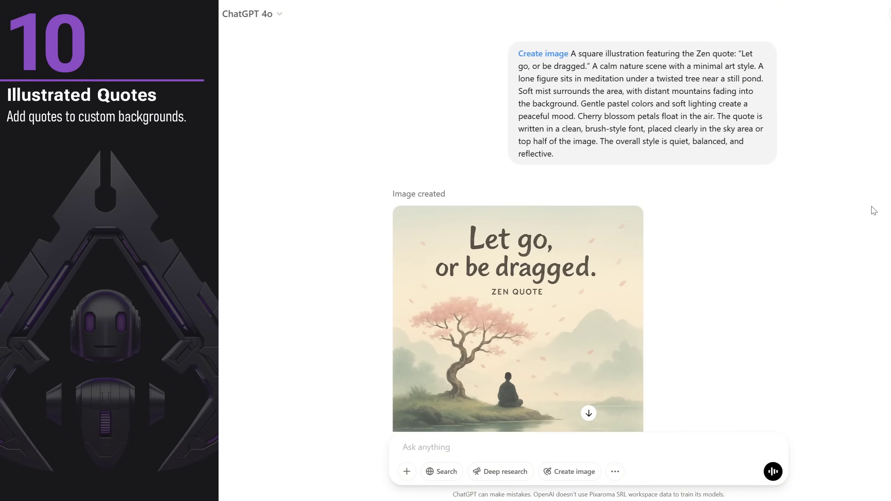
scroll(871, 209, down, 3)
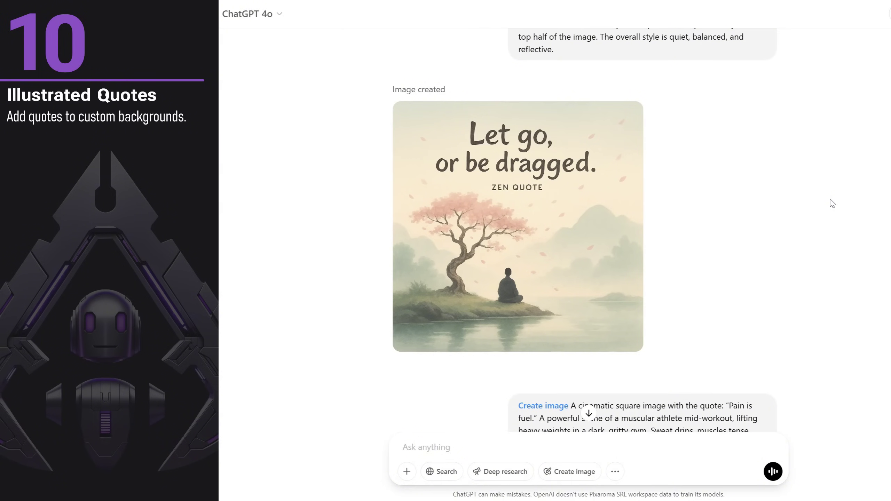
click(515, 194)
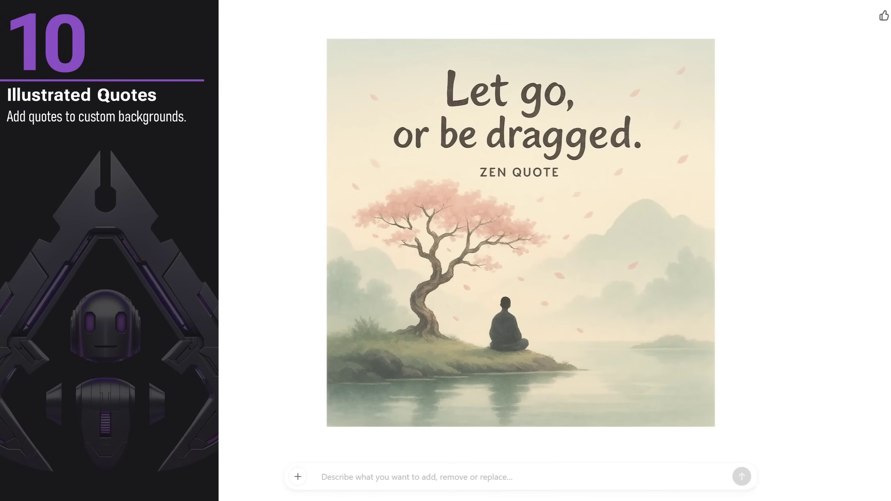
key(Escape)
- View the 'Pain is fuel.' image and the original distracted-boyfriend photo full size
scroll(766, 241, down, 5)
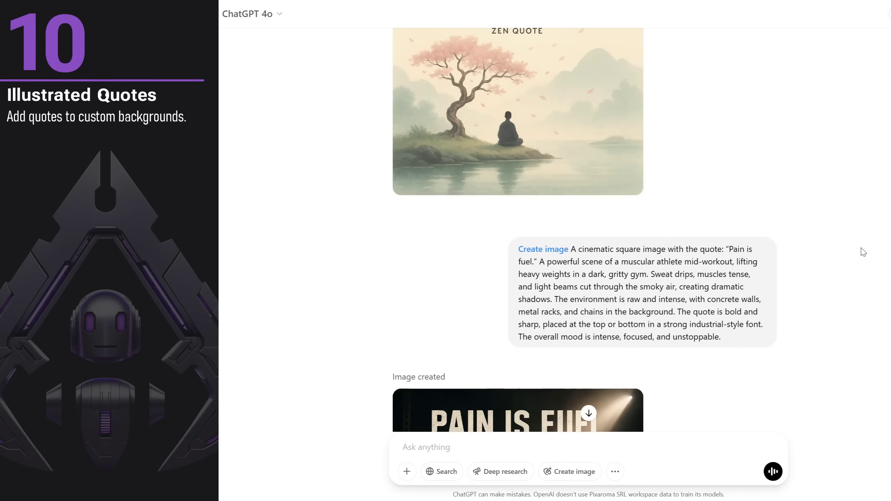
scroll(863, 252, down, 7)
click(628, 222)
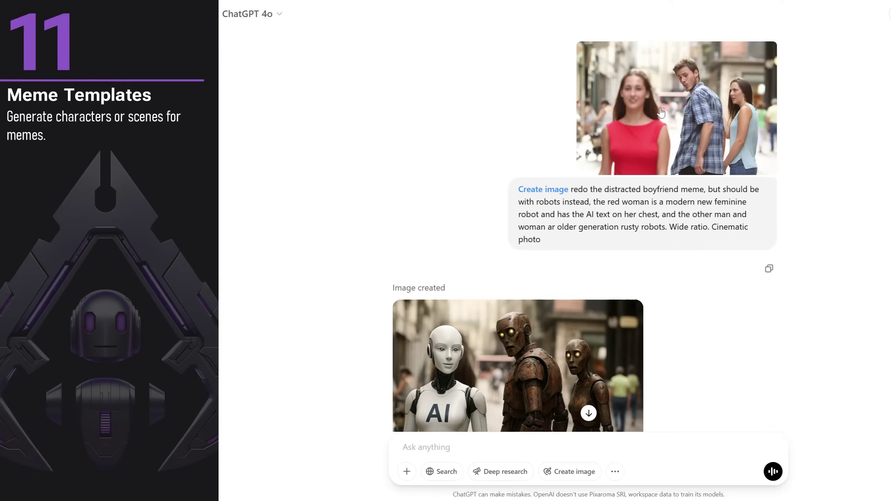
click(661, 113)
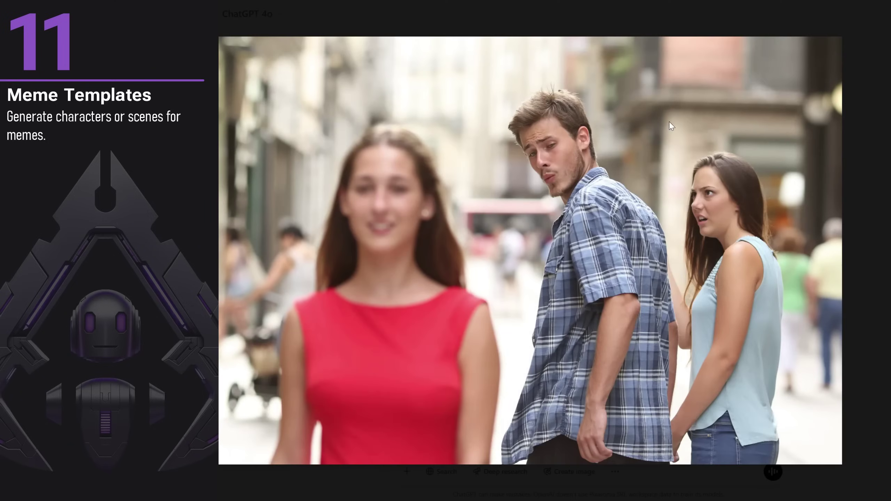
- Inspect the robot version of the distracted-boyfriend meme full size, then scroll on to the pet-portrait chat
key(Escape)
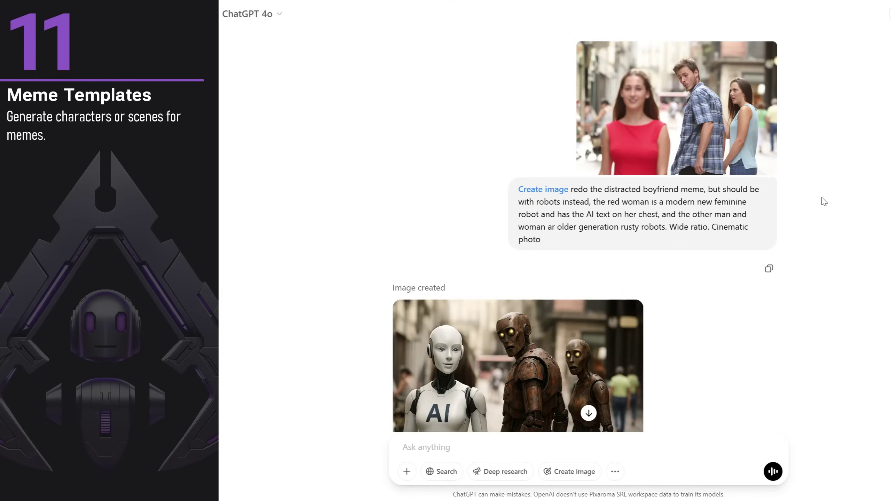
scroll(824, 202, down, 2)
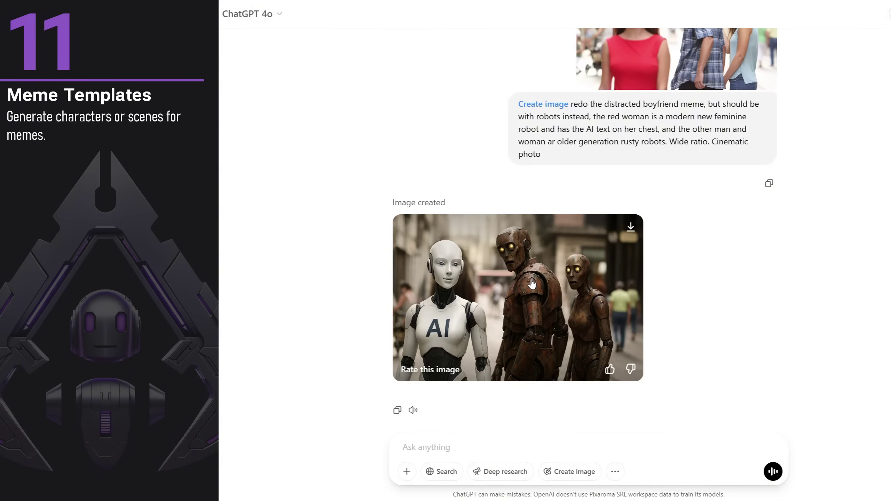
click(558, 262)
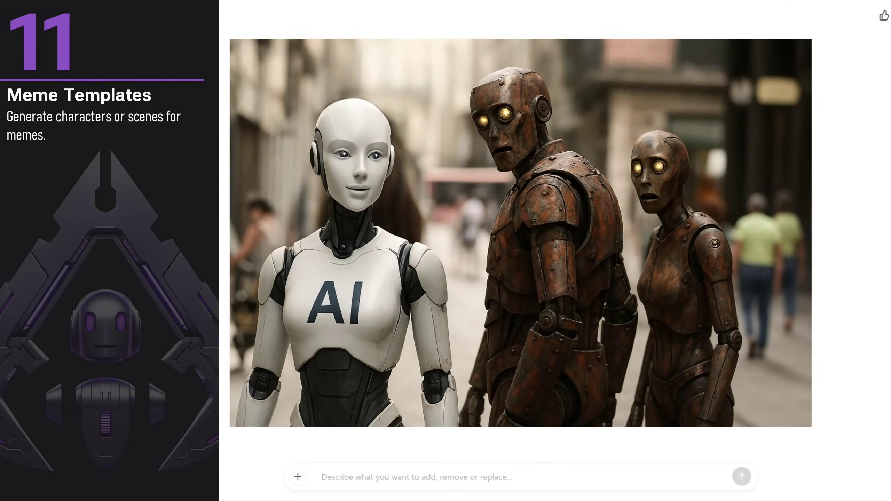
key(Escape)
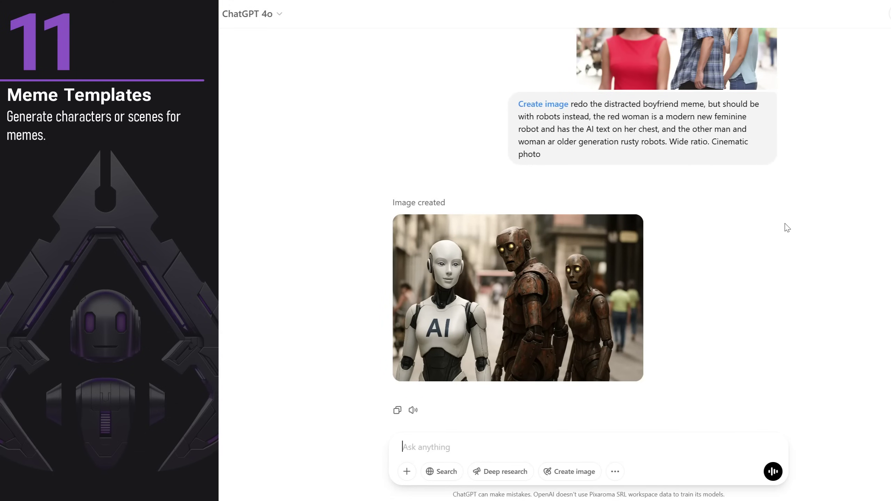
scroll(787, 228, up, 2)
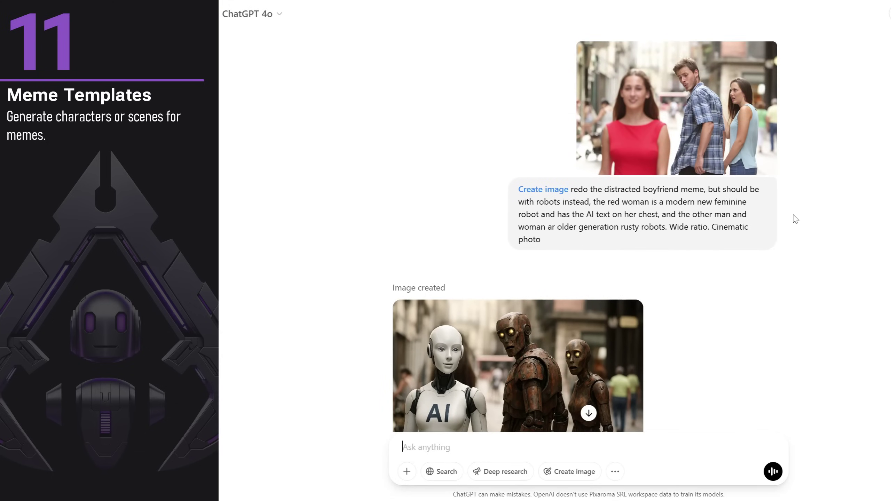
scroll(795, 219, down, 2)
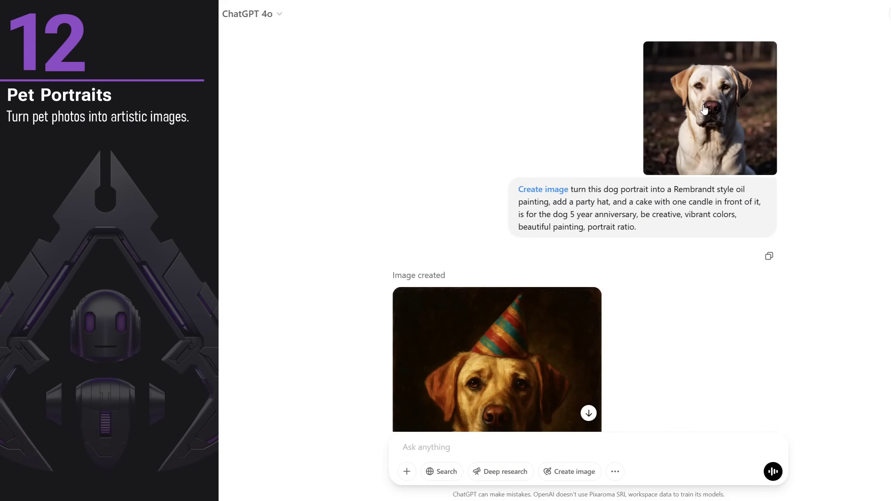
- View the original Labrador photo, then the Rembrandt-style party-hat painting full size
click(705, 110)
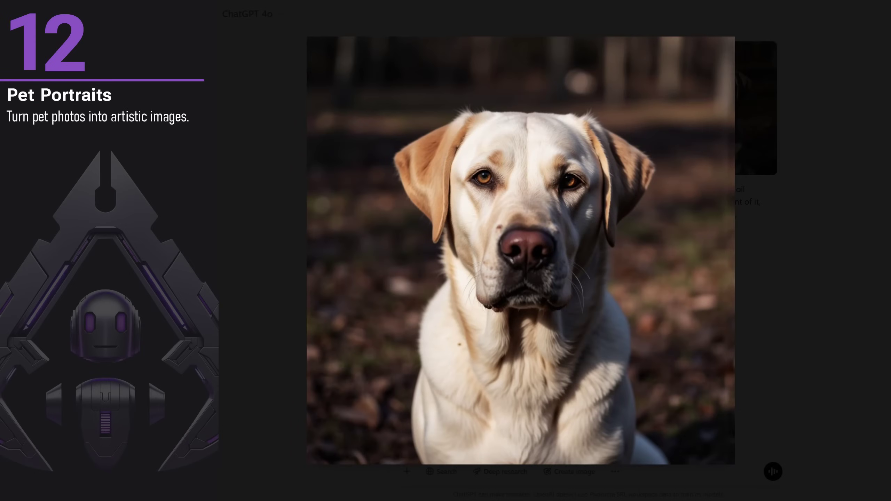
key(Escape)
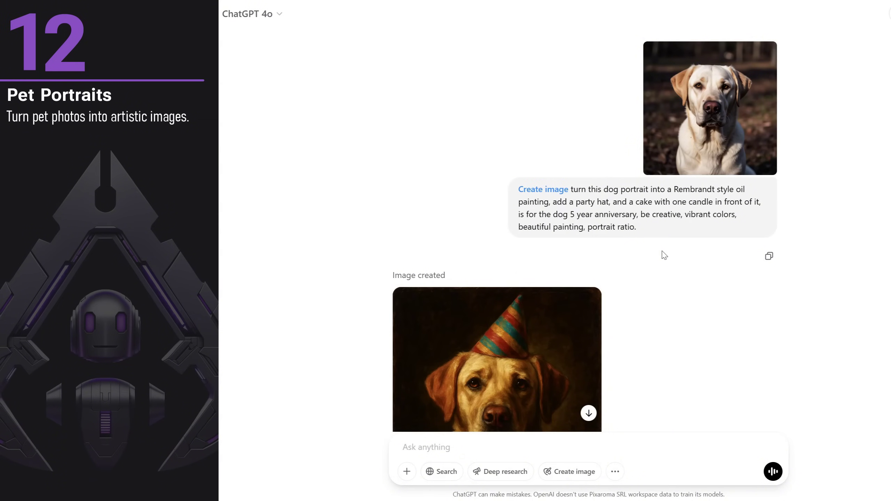
scroll(664, 255, down, 5)
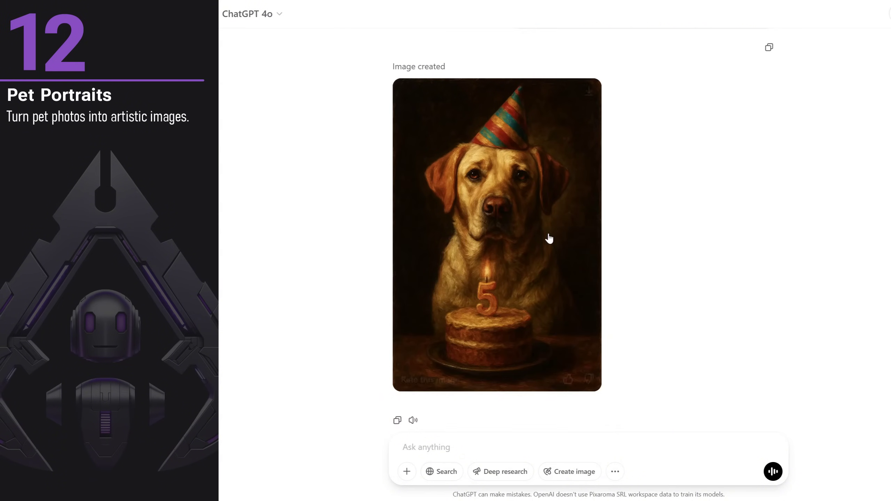
click(549, 239)
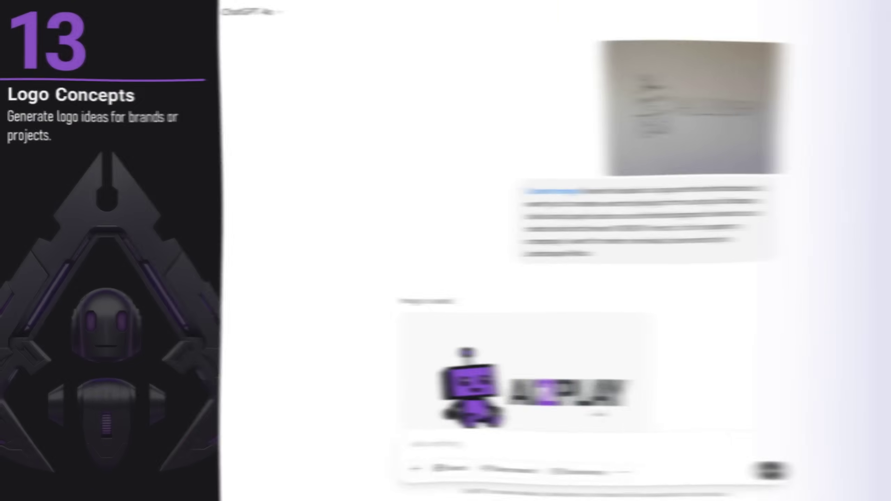
- Enlarge the hand-drawn logo sketch and the first AI2PLAY logo generated from it
click(689, 127)
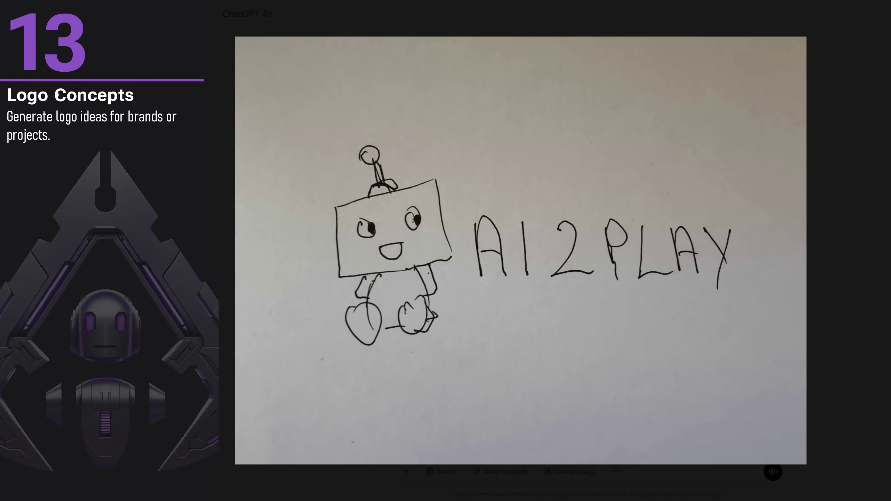
key(Escape)
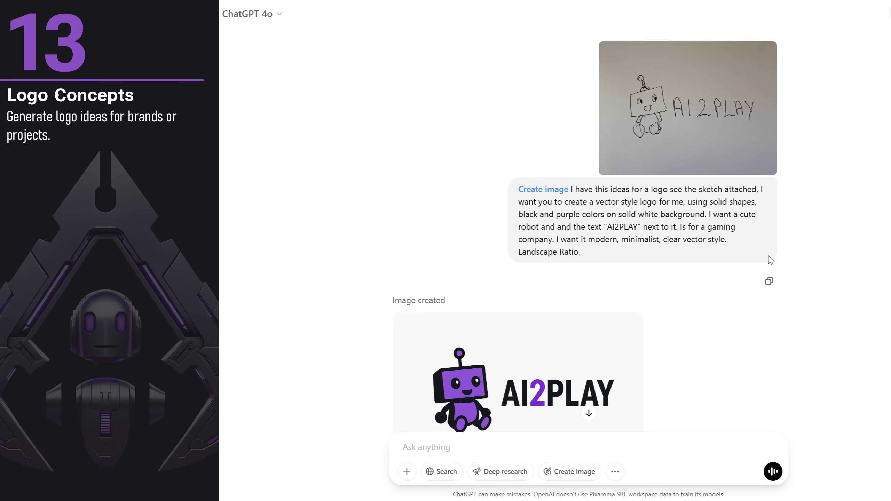
scroll(822, 177, down, 3)
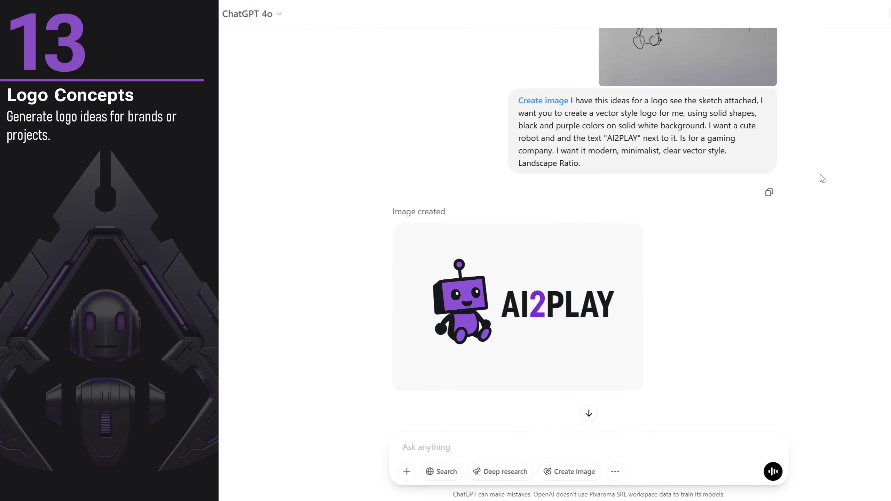
click(523, 286)
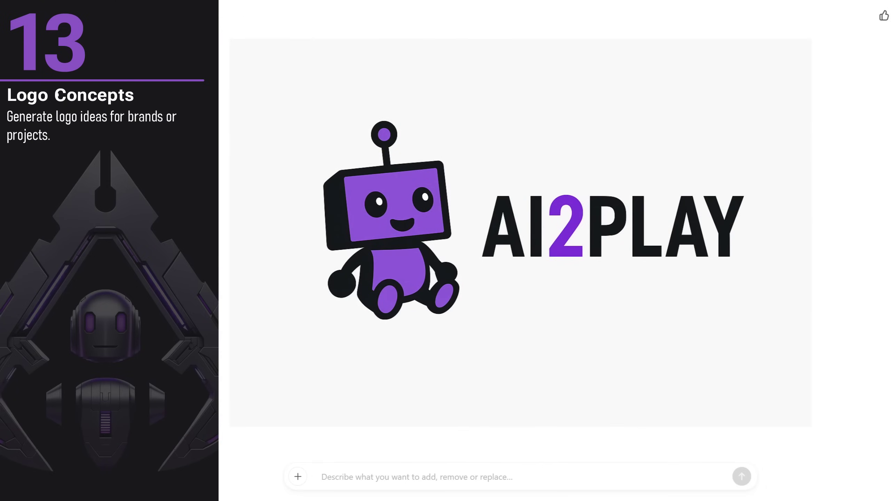
key(Escape)
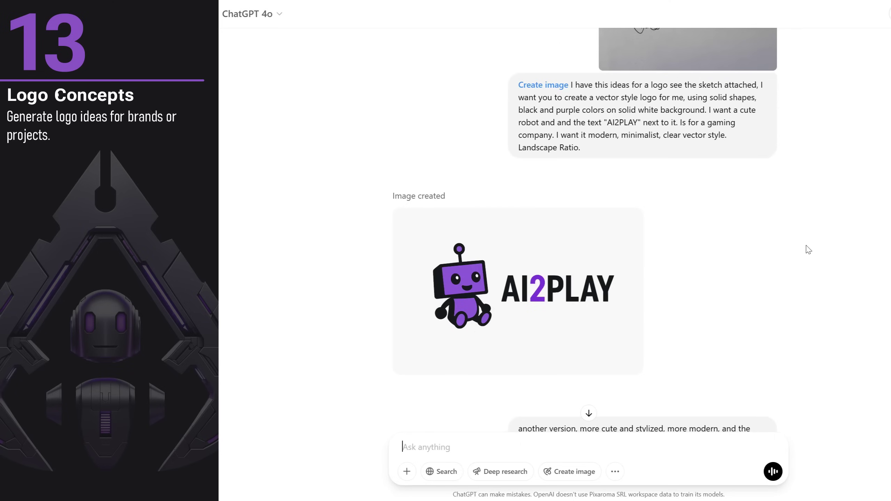
- Scroll down and enlarge the black AI2PLAY robot logo with a purple 2
scroll(806, 247, down, 4)
scroll(805, 242, down, 3)
scroll(805, 238, down, 2)
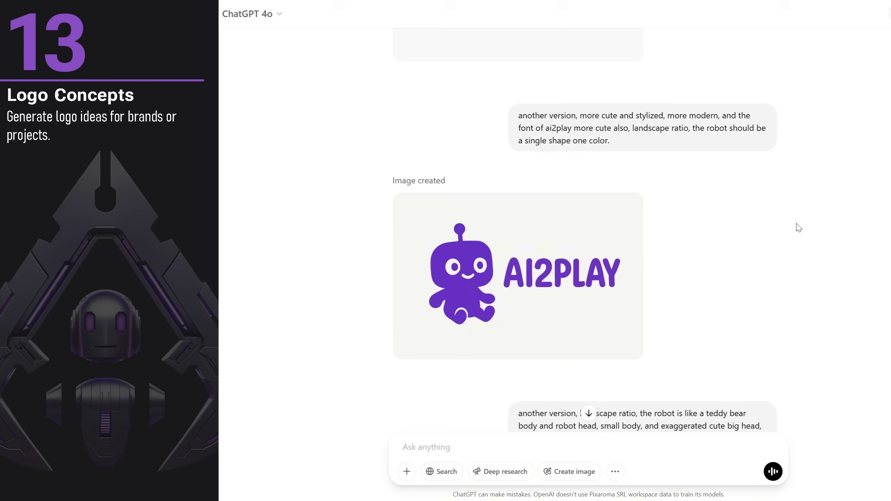
scroll(800, 228, down, 5)
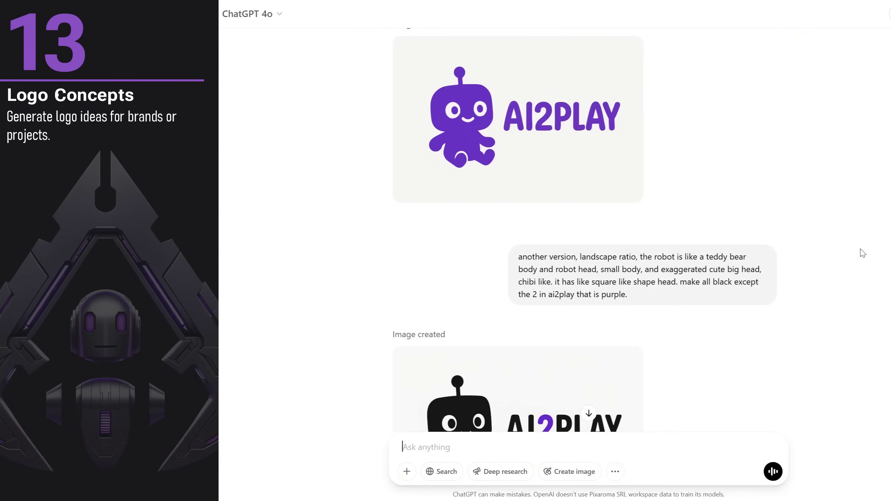
scroll(816, 250, down, 4)
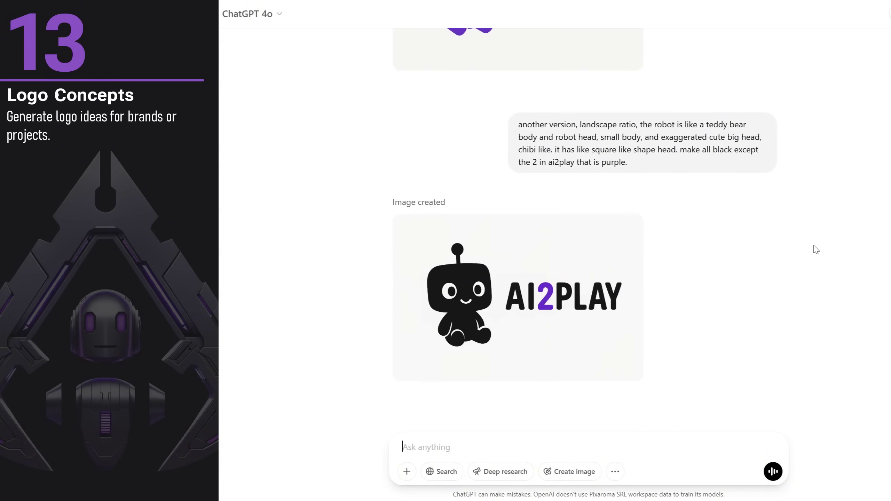
click(501, 297)
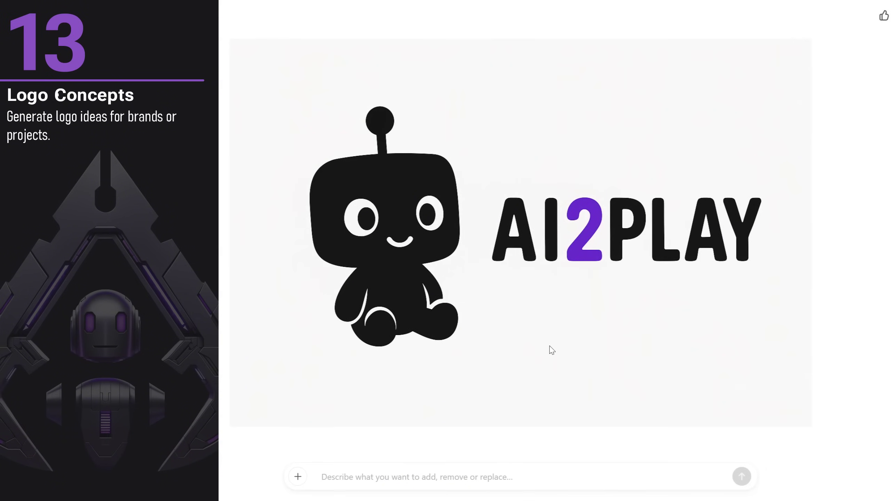
key(Escape)
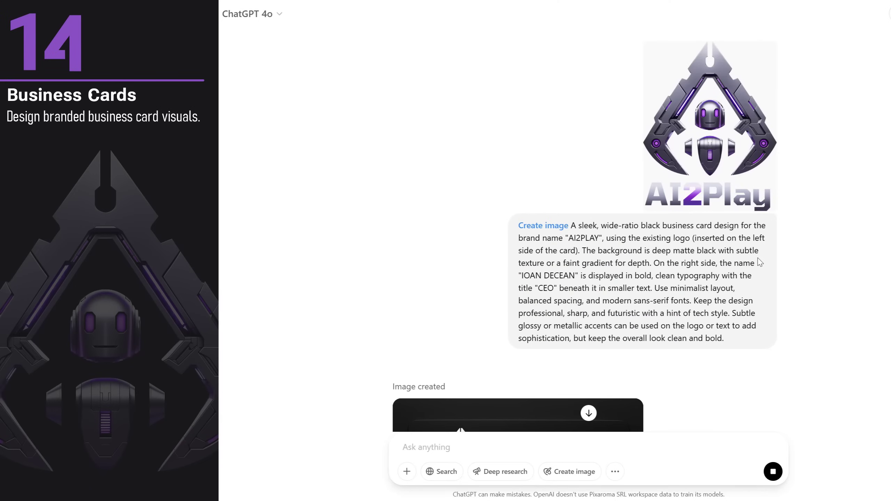
scroll(827, 245, down, 5)
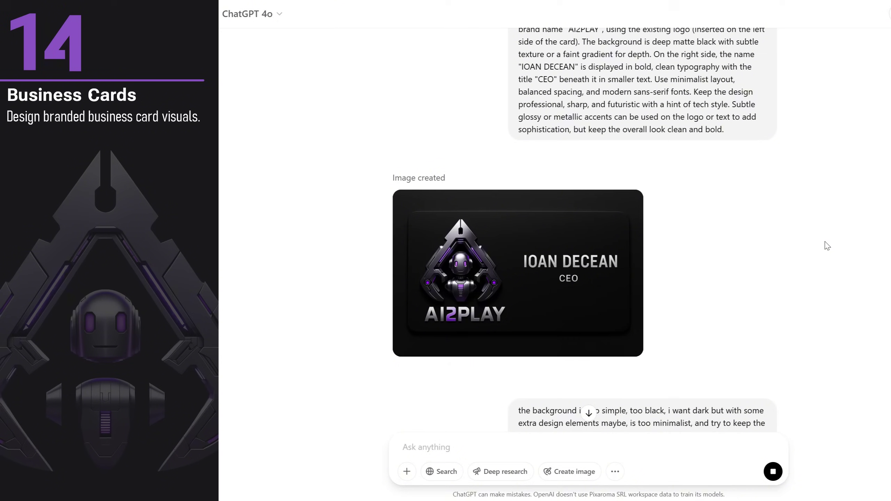
scroll(827, 245, up, 5)
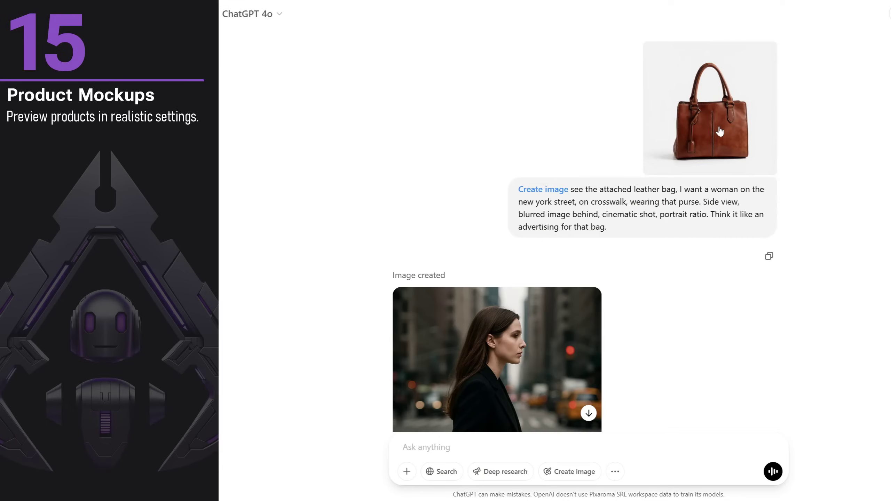
- View the attached leather bag photo and the generated crosswalk ad full size
click(720, 130)
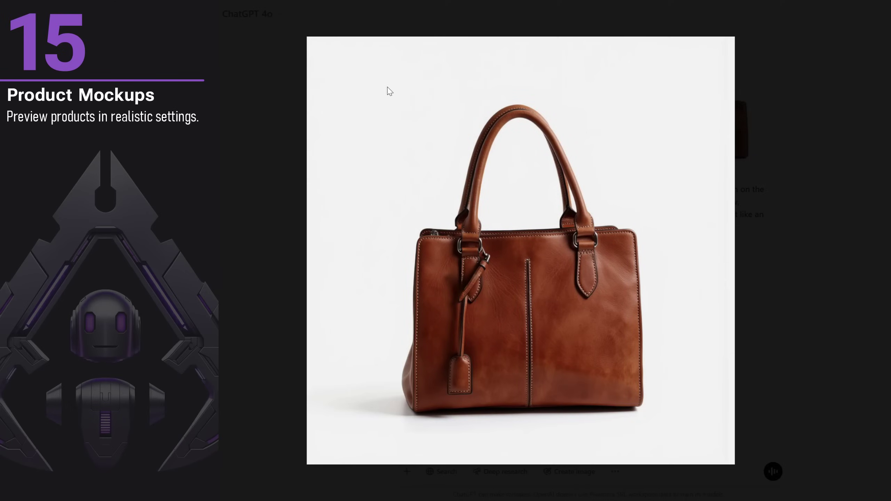
key(Escape)
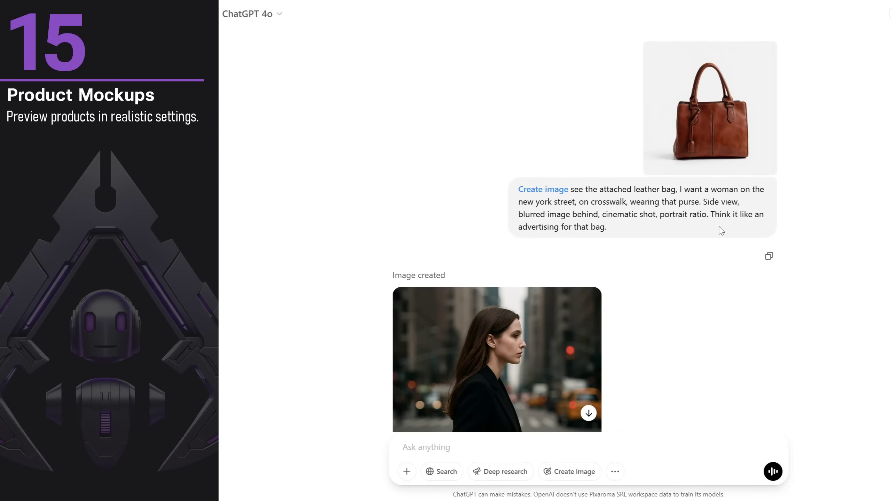
scroll(851, 215, down, 5)
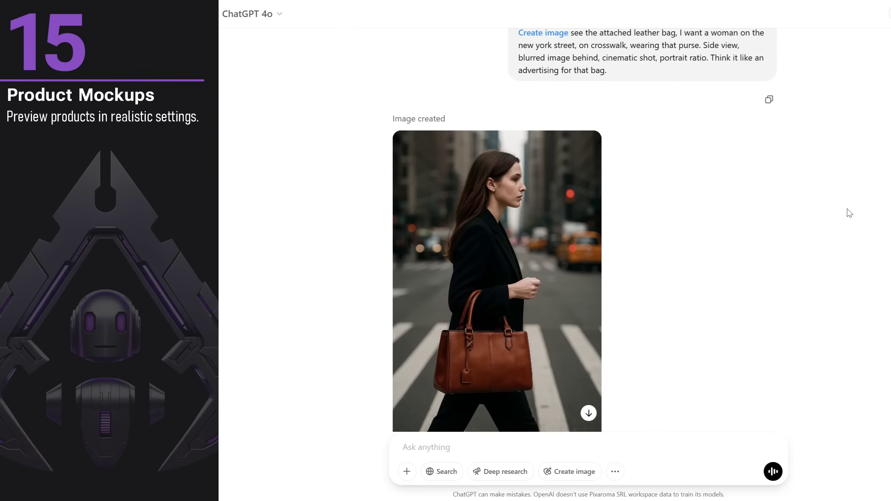
click(532, 235)
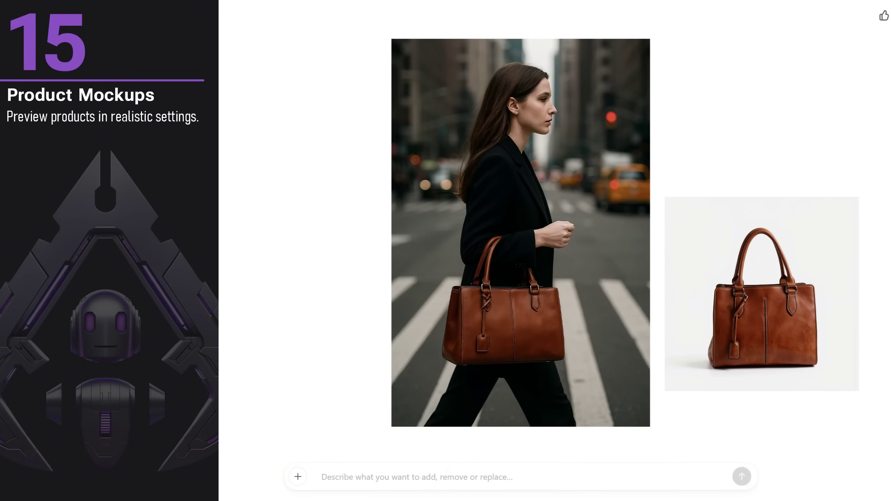
key(Escape)
scroll(758, 218, up, 5)
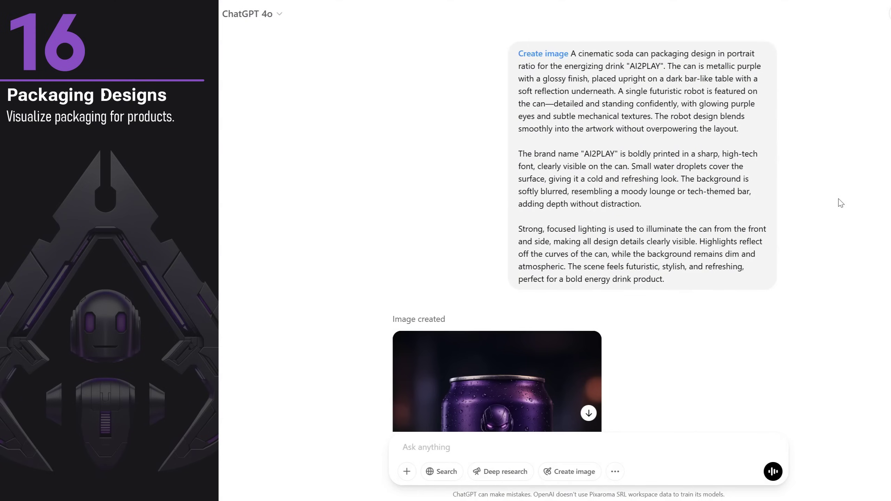
- Enlarge the metallic purple AI2PLAY energy-drink can image, then close it
scroll(840, 203, down, 5)
scroll(836, 195, down, 2)
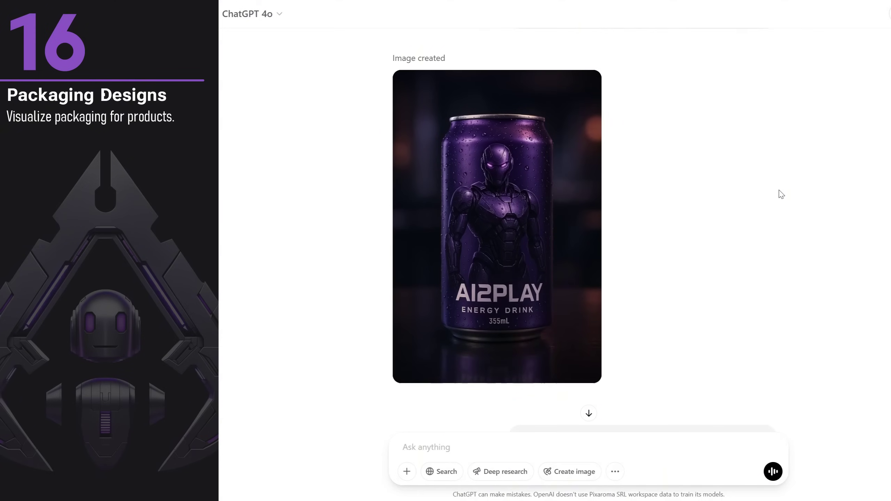
click(546, 223)
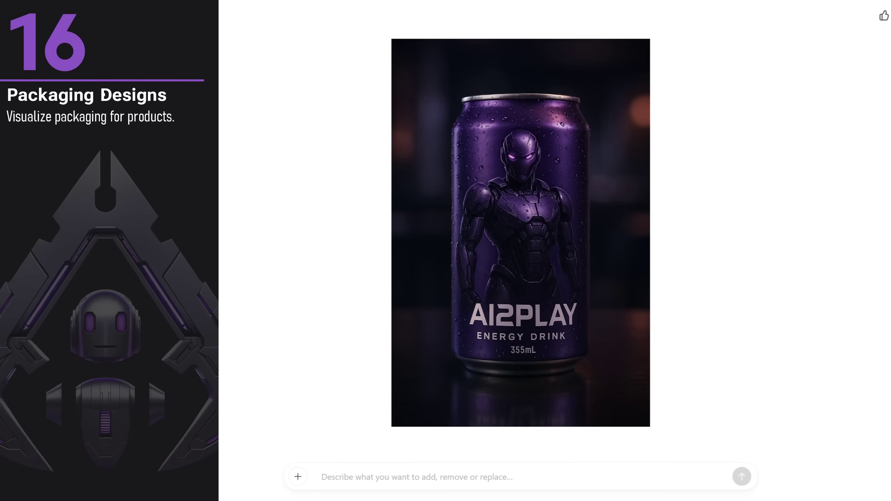
key(Escape)
- View the AI2PLAY kraft-paper coffee bag with the tiki mask design full size
scroll(704, 178, down, 10)
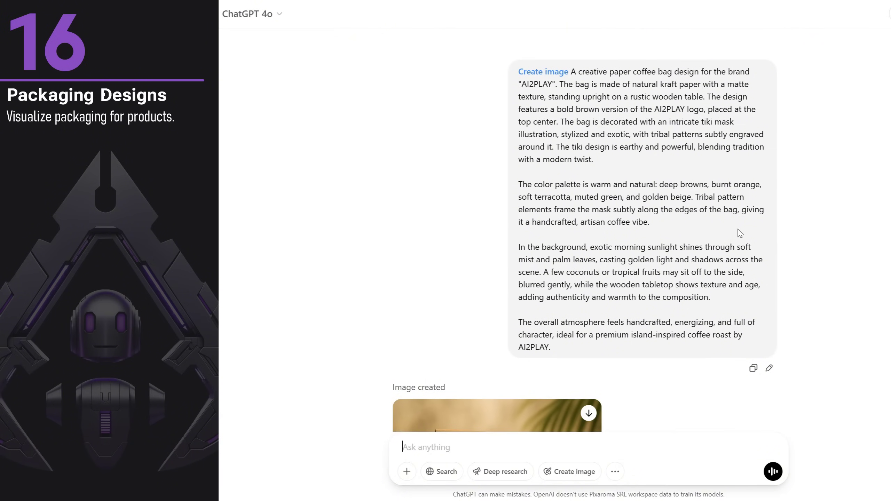
scroll(807, 201, down, 8)
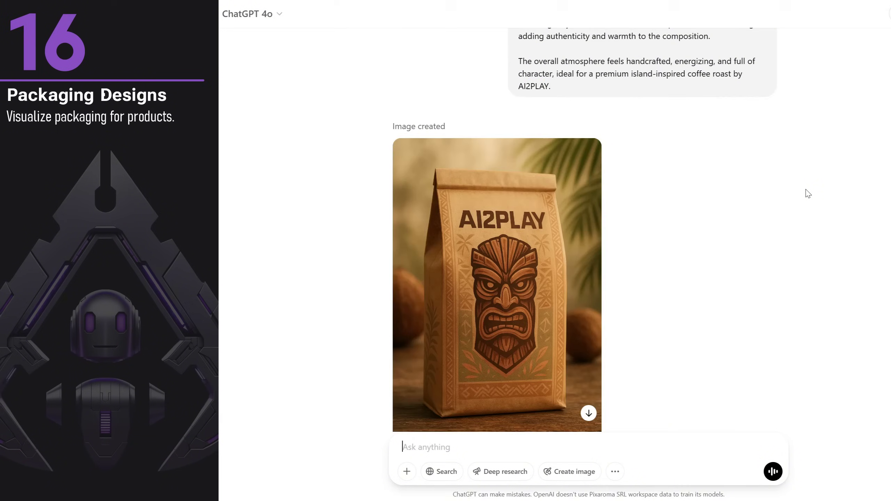
click(496, 232)
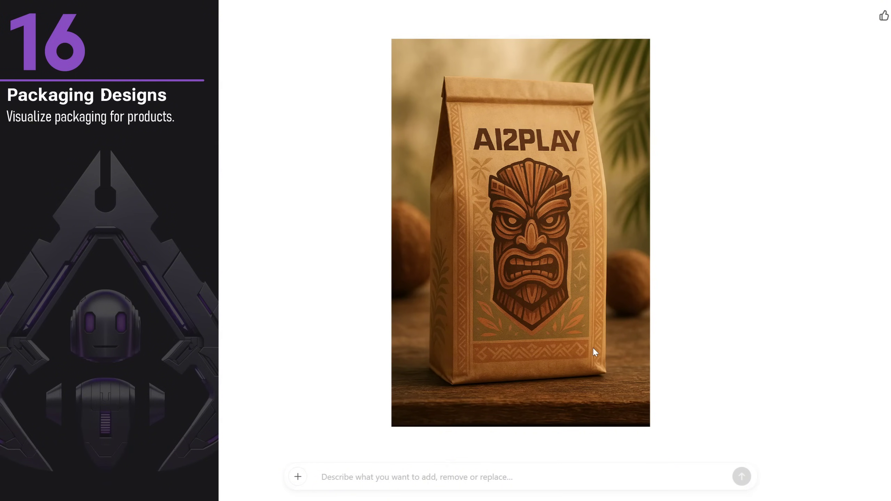
key(Escape)
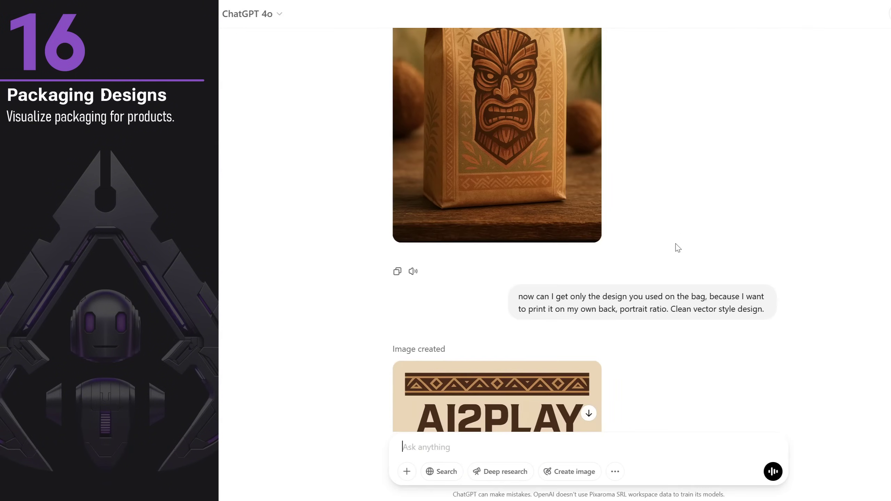
- View the flat AI2PLAY tiki design image full size
scroll(786, 231, down, 6)
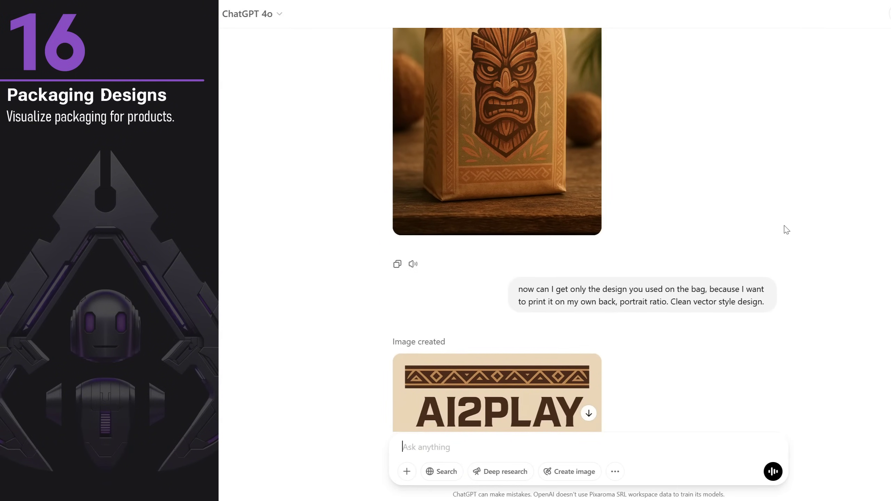
scroll(783, 229, up, 8)
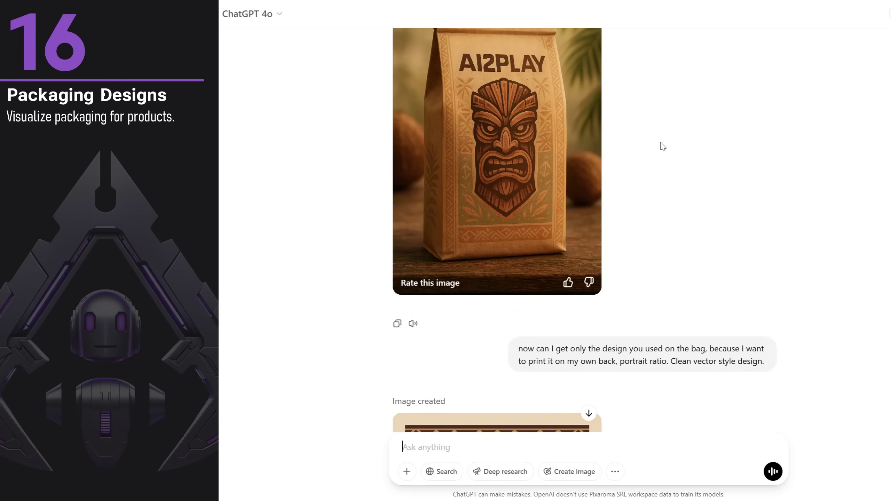
scroll(726, 169, down, 10)
click(535, 243)
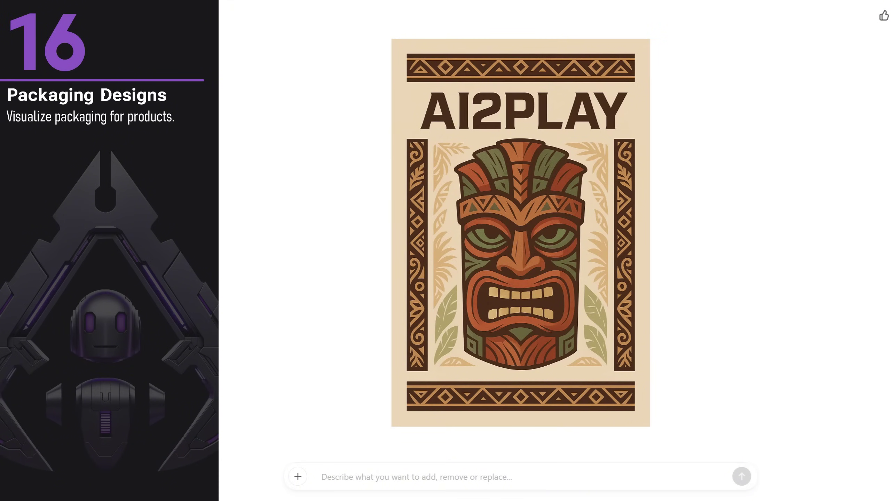
key(Escape)
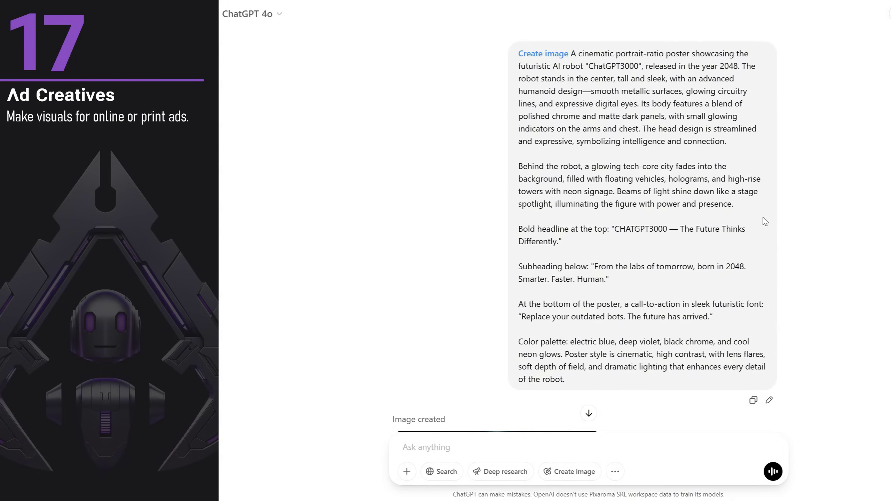
- View the CHATGPT3000 robot poster full size, then scroll to its wide Facebook-ad version
scroll(786, 204, down, 8)
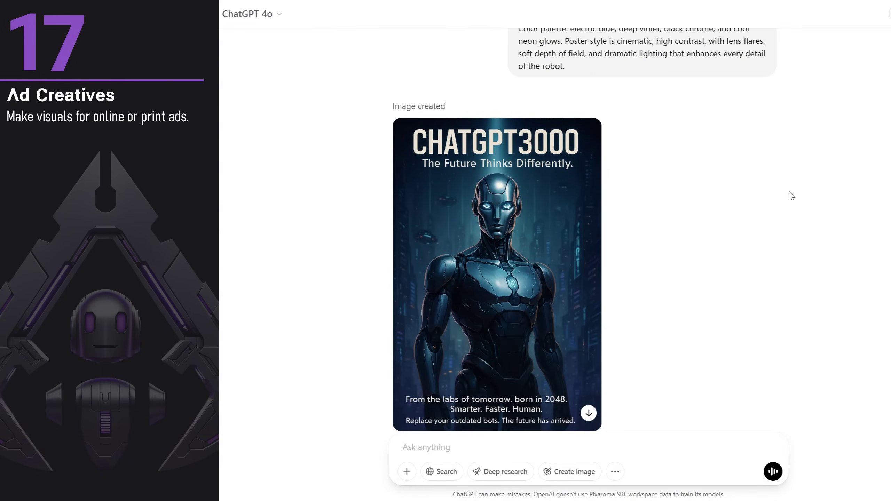
click(541, 233)
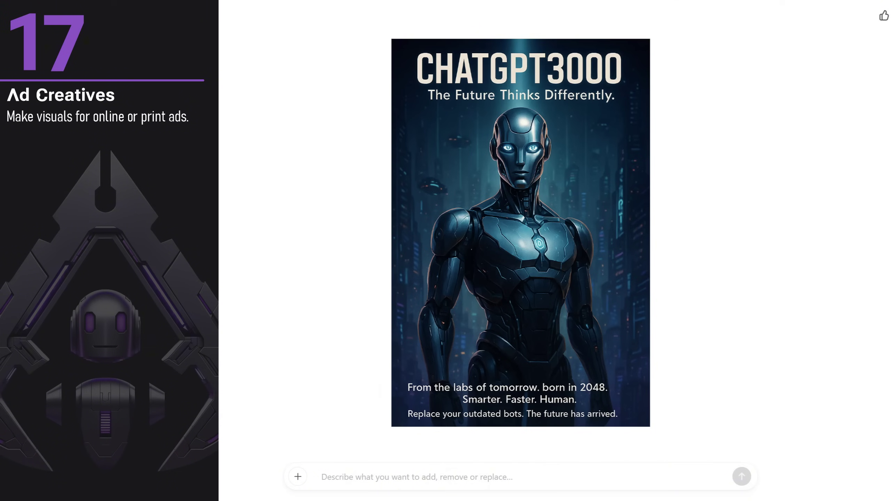
key(Escape)
scroll(733, 310, down, 10)
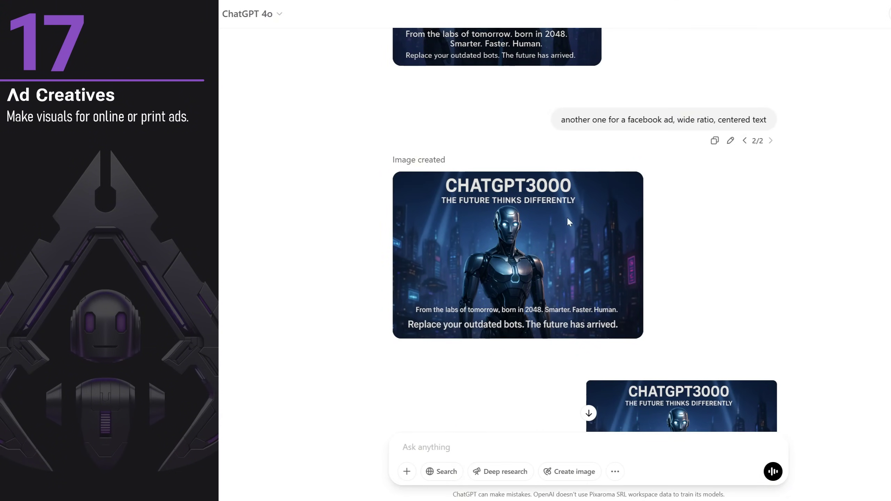
- View the wide Facebook ad and the attached ad image full size
click(518, 270)
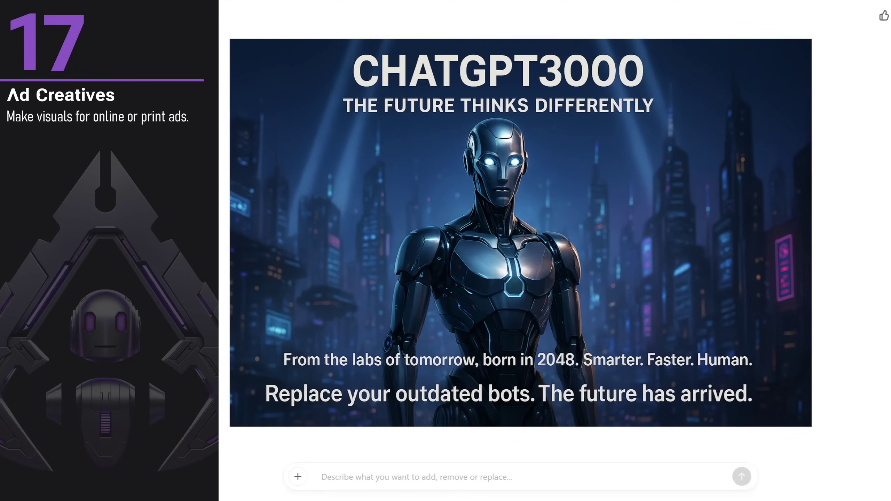
key(Escape)
scroll(730, 322, down, 5)
click(706, 328)
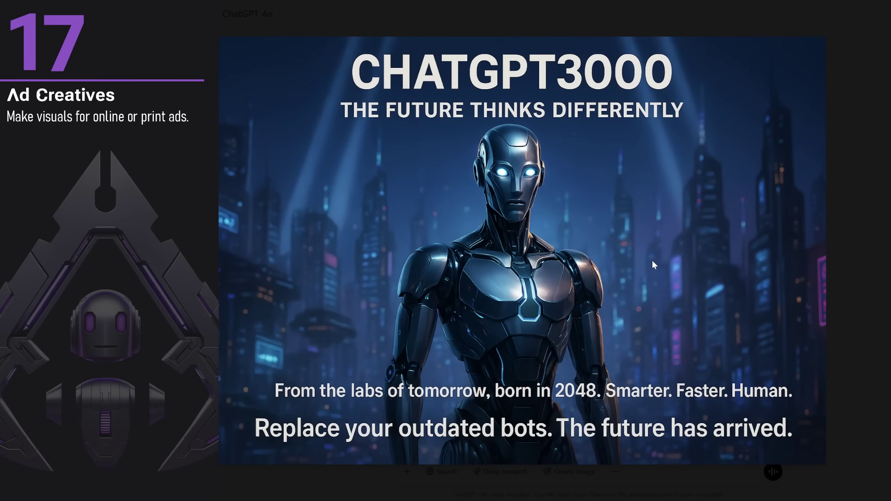
key(Escape)
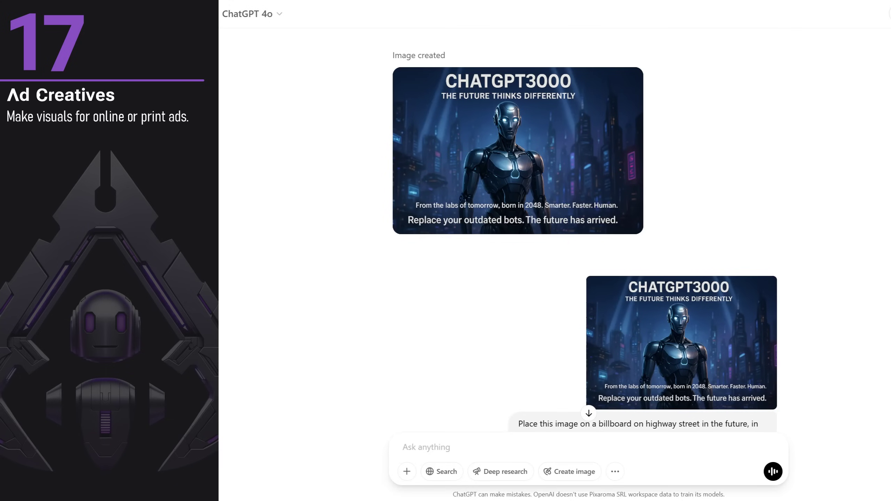
- Open the highway billboard image showing the CHATGPT3000 ad full size
scroll(746, 291, down, 3)
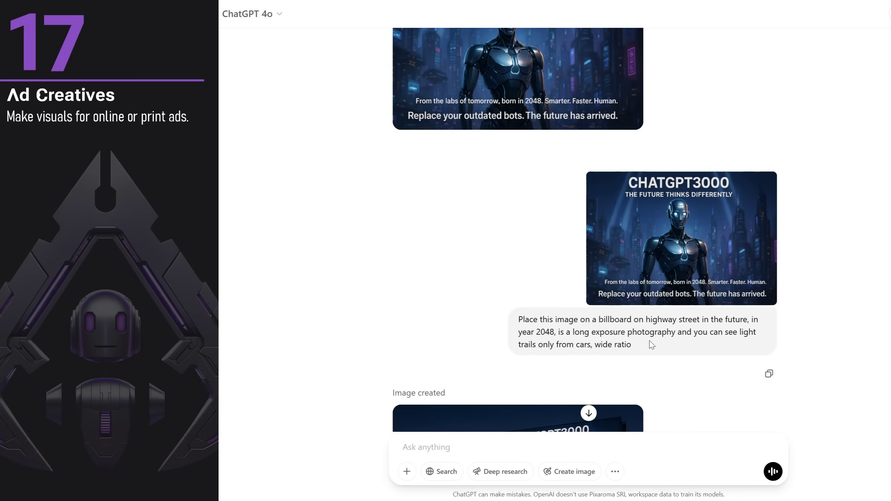
scroll(826, 302, down, 1)
scroll(828, 297, down, 4)
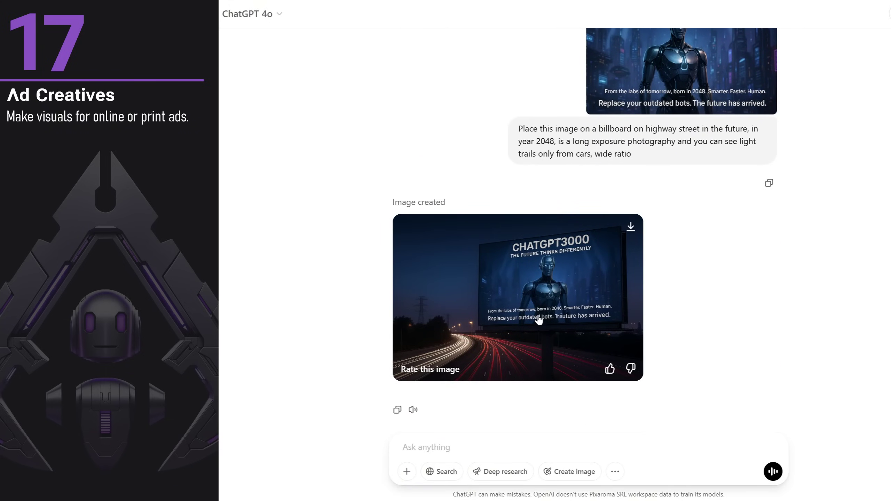
click(536, 321)
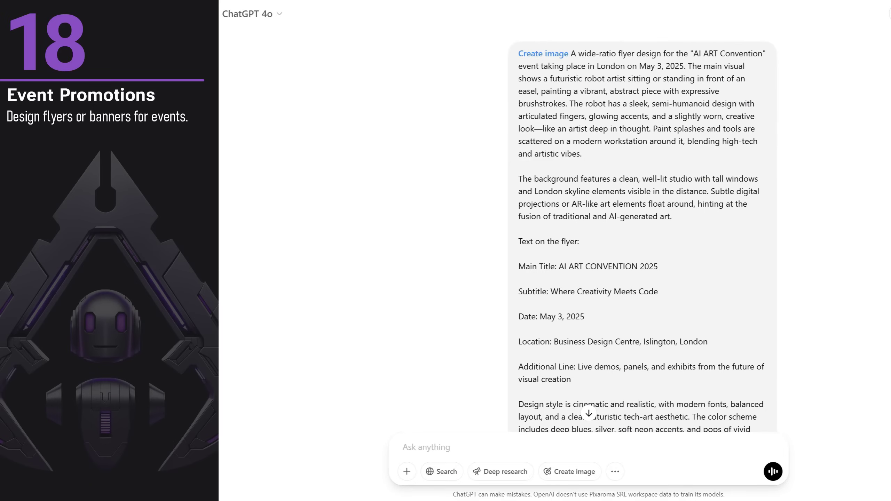
- View the AI ART CONVENTION flyer at full size, then close it
scroll(642, 230, down, 2)
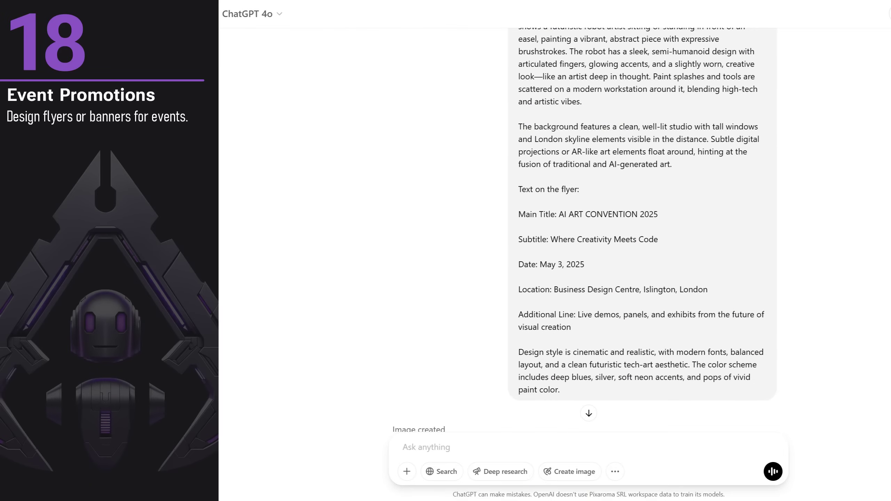
scroll(586, 228, up, 2)
scroll(586, 228, down, 10)
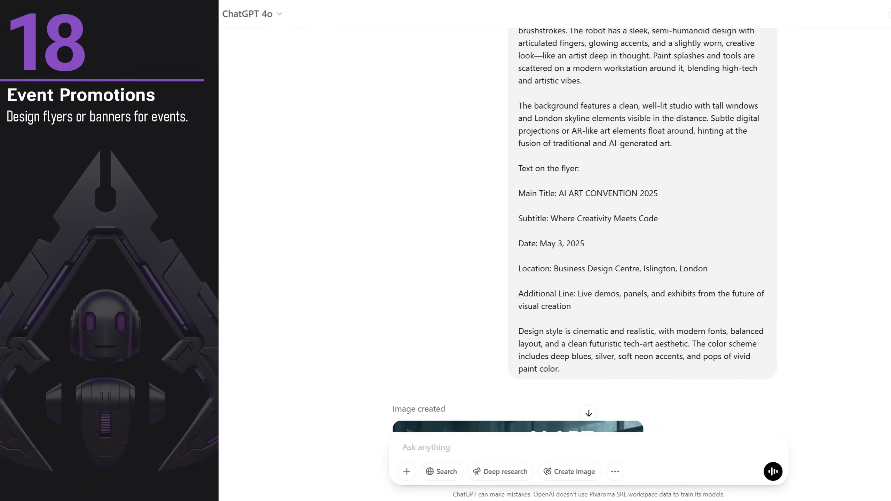
click(559, 228)
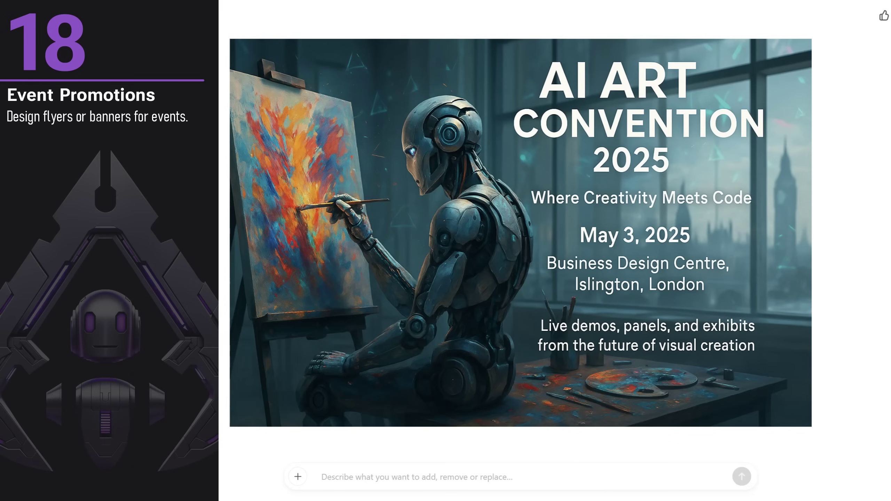
key(Escape)
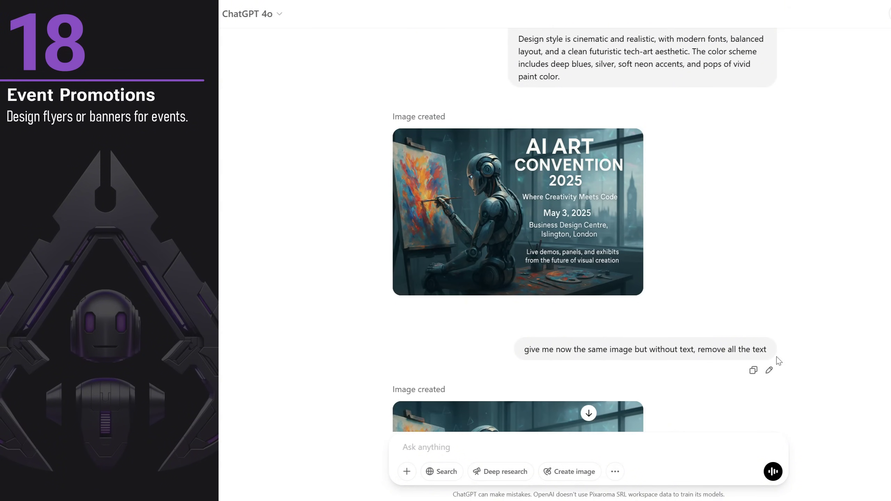
- Bring up the text-free robot painter image full-size, closing and reopening it
scroll(818, 298, down, 2)
scroll(818, 298, down, 4)
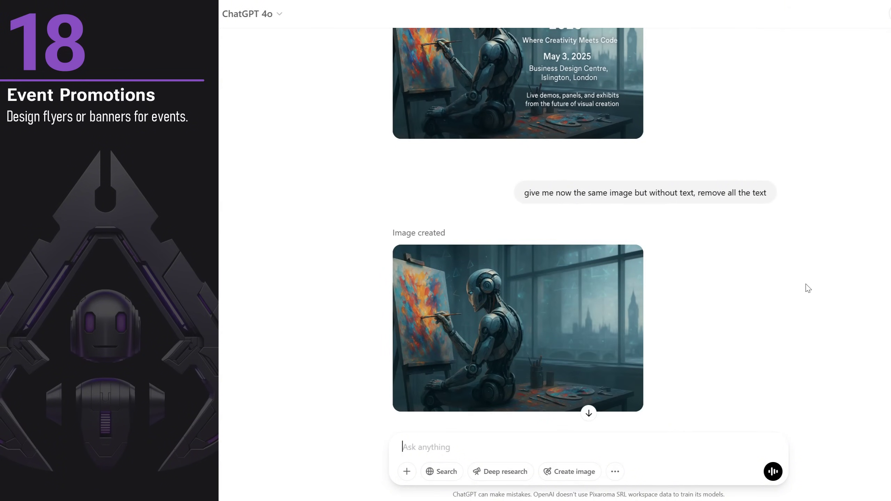
click(572, 292)
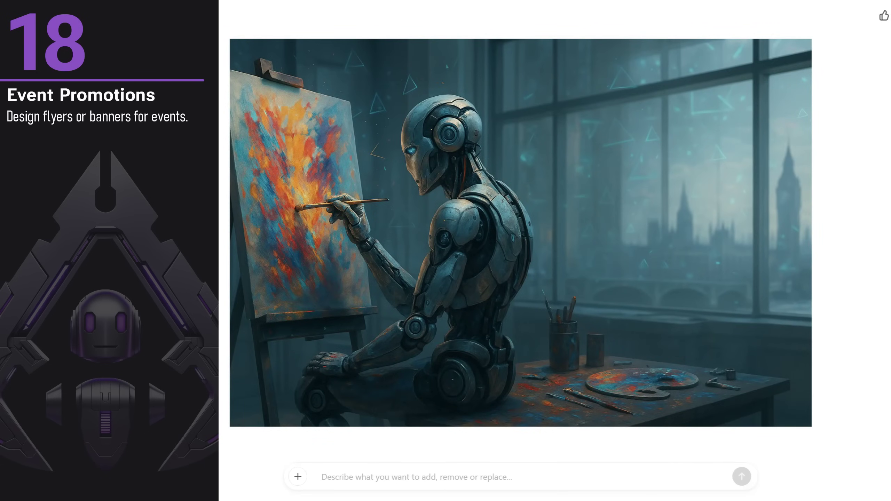
key(Escape)
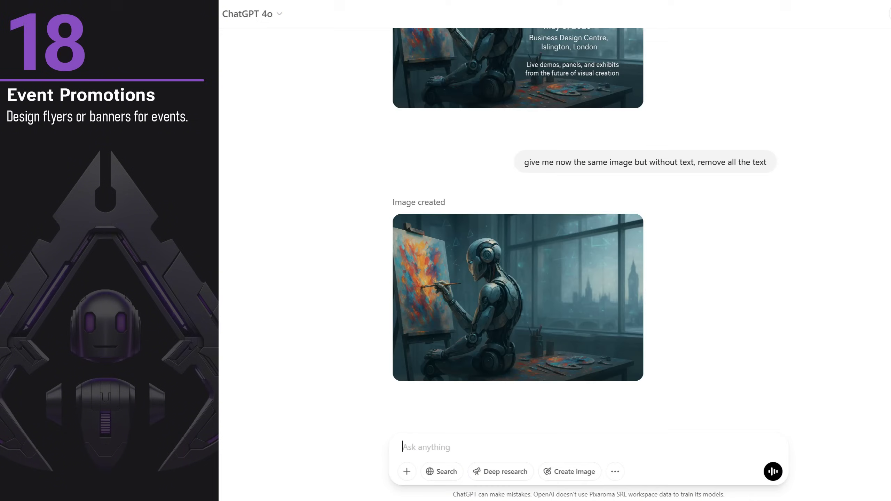
click(601, 342)
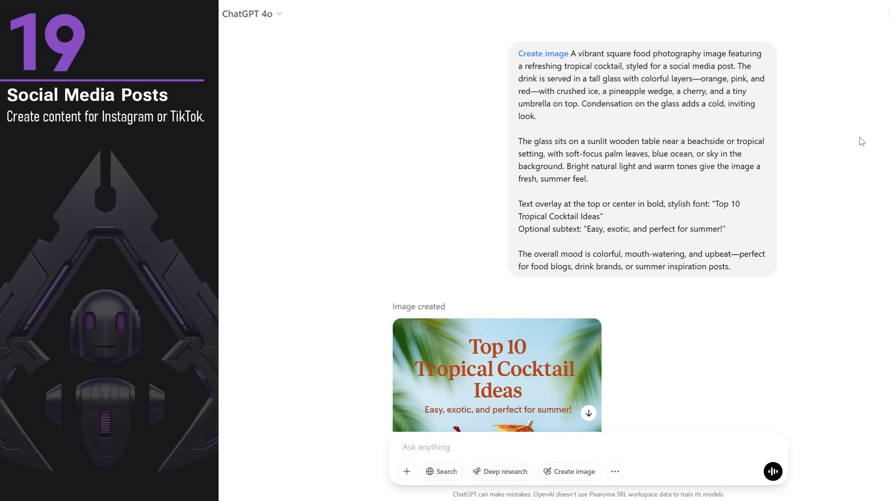
- View the 'Top 10 Tropical Cocktail Ideas' image, then enlarge the bearded man's portrait photo
scroll(860, 142, down, 5)
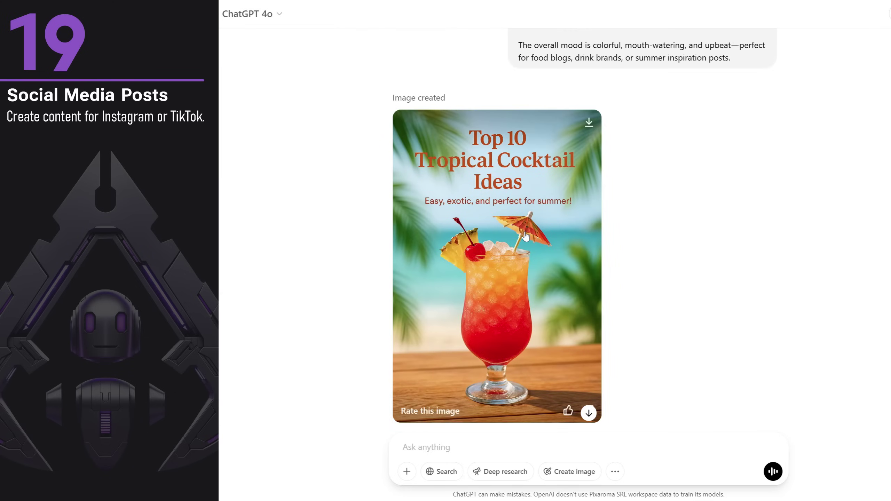
click(561, 223)
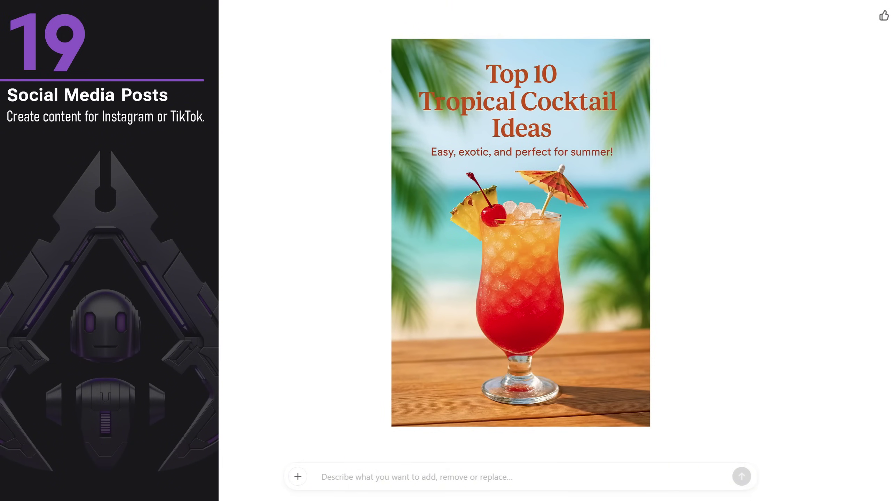
key(Escape)
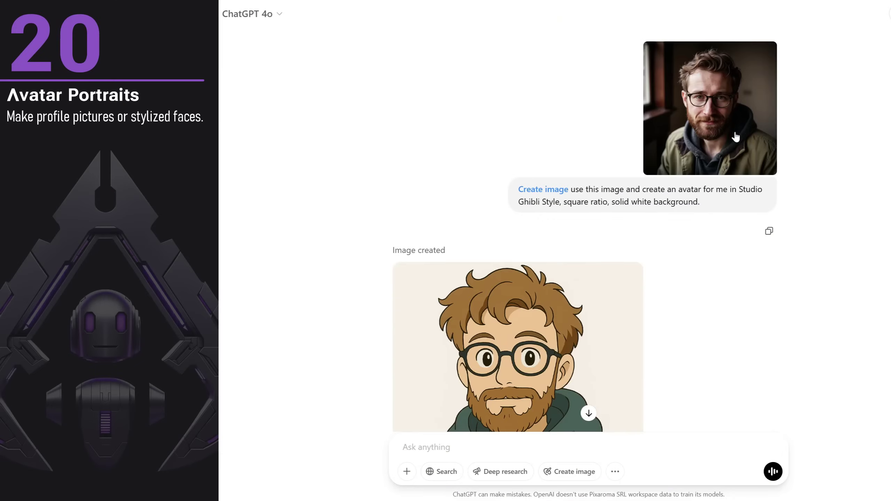
click(731, 129)
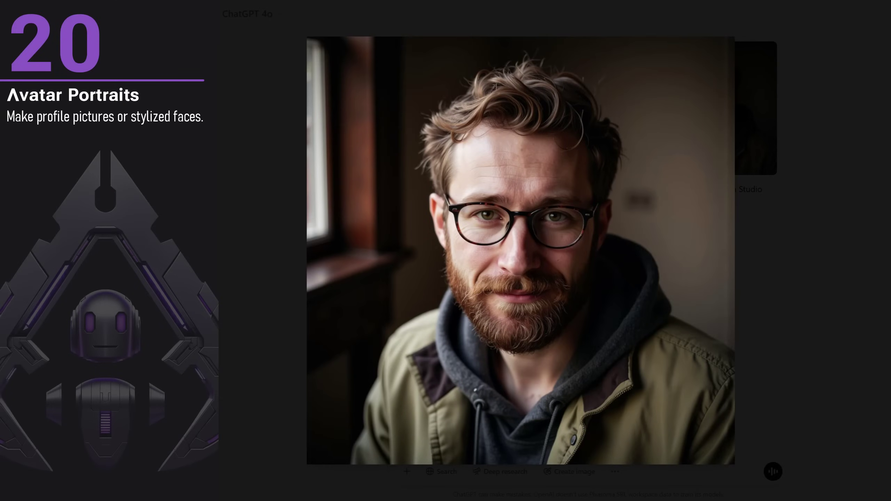
- Close the portrait photo and view the Studio Ghibli-style avatar full-size
key(Escape)
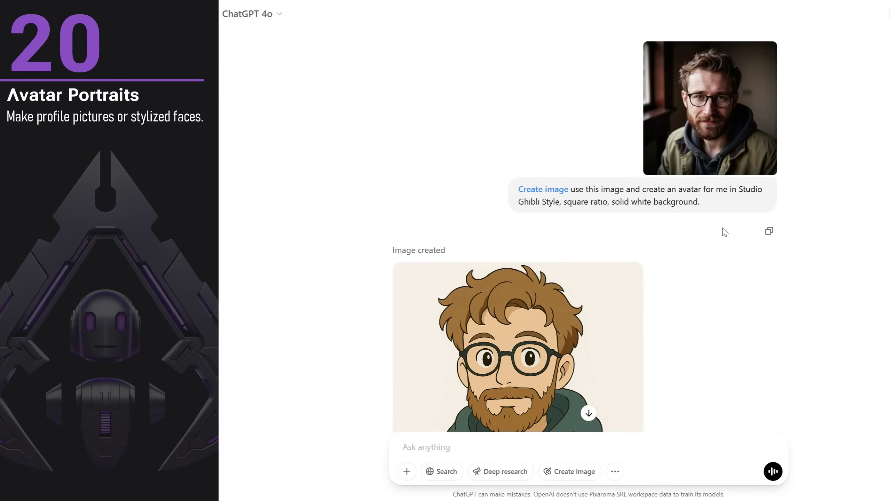
scroll(725, 230, down, 3)
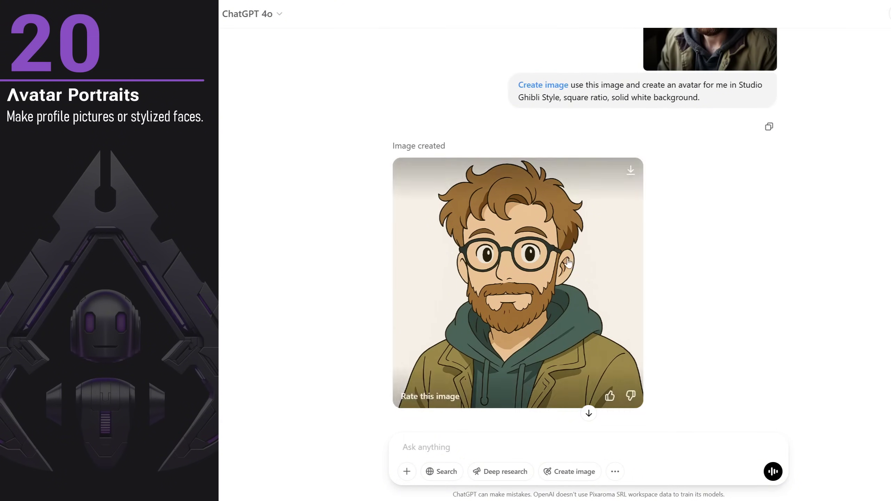
click(628, 232)
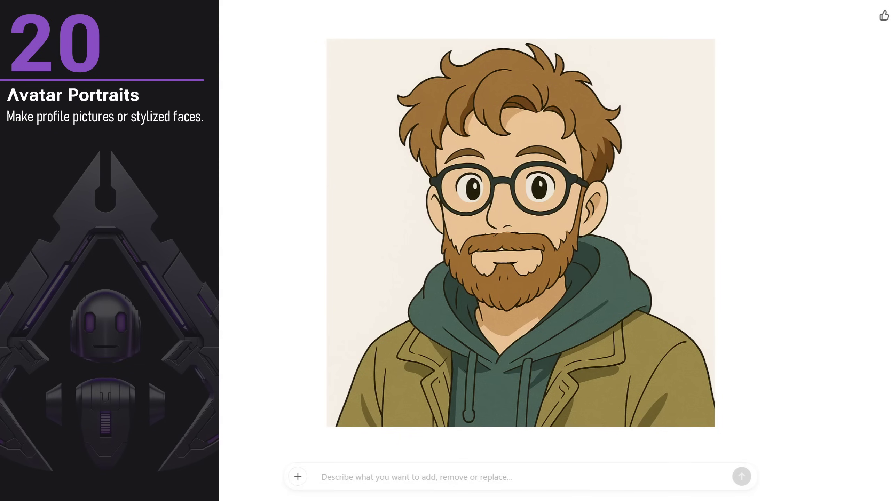
key(Escape)
- View the Minecraft-style avatar full-size, then return to the conversation
scroll(849, 203, up, 3)
scroll(852, 206, down, 3)
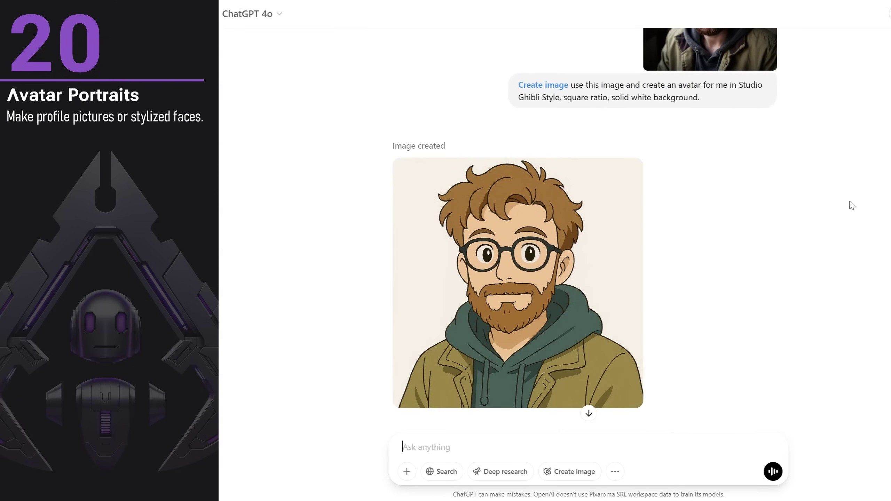
scroll(852, 206, down, 5)
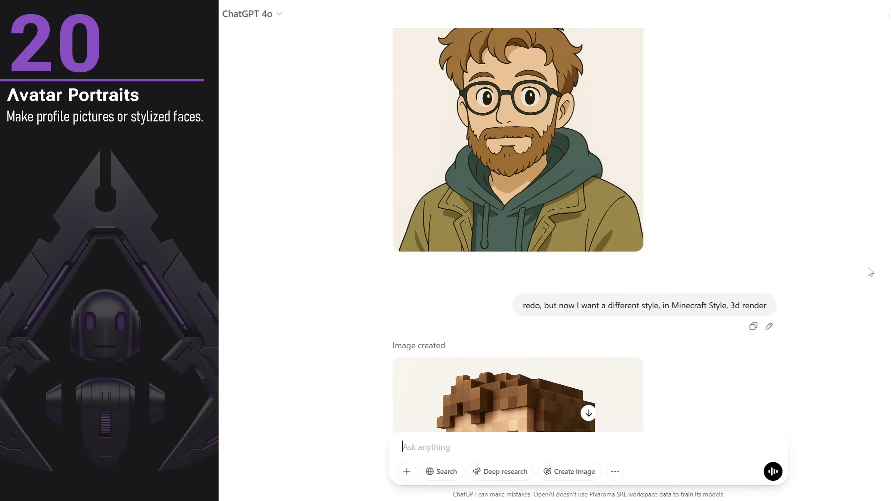
scroll(865, 264, down, 5)
click(558, 286)
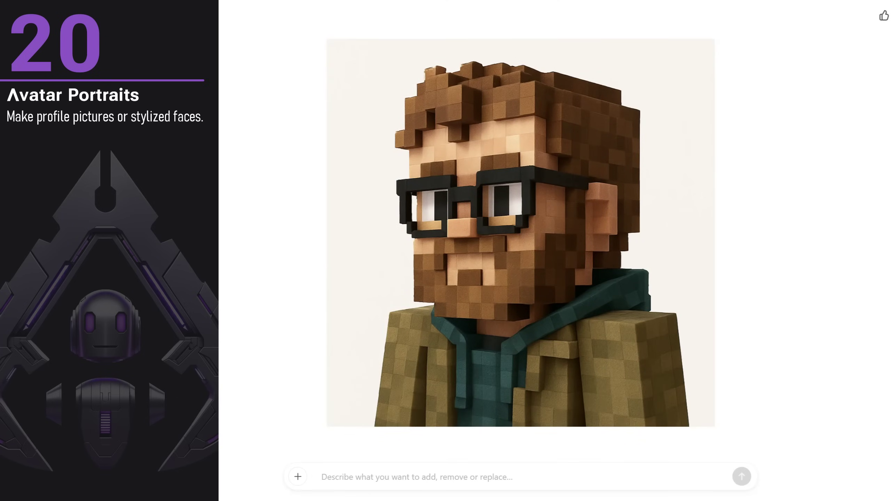
key(Escape)
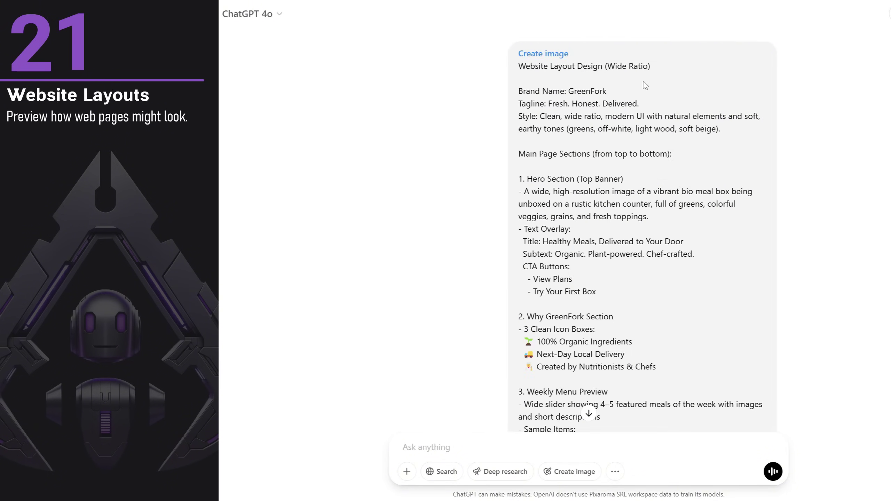
scroll(739, 227, down, 3)
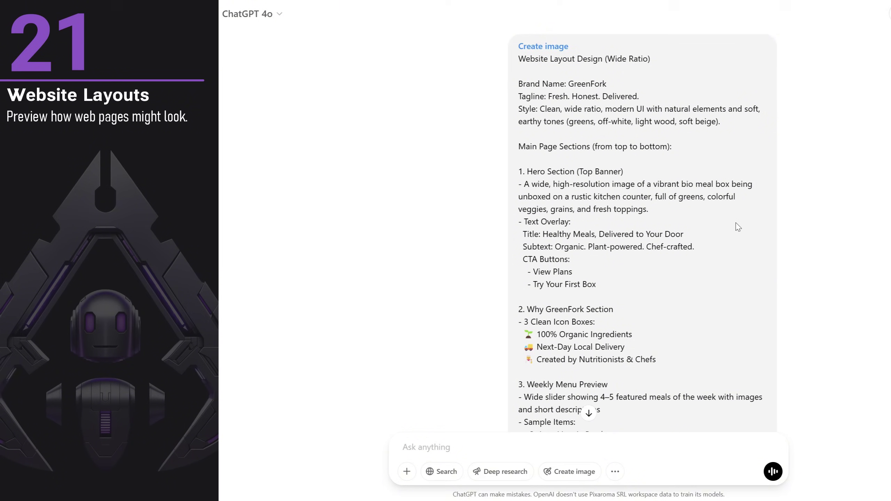
scroll(738, 226, down, 6)
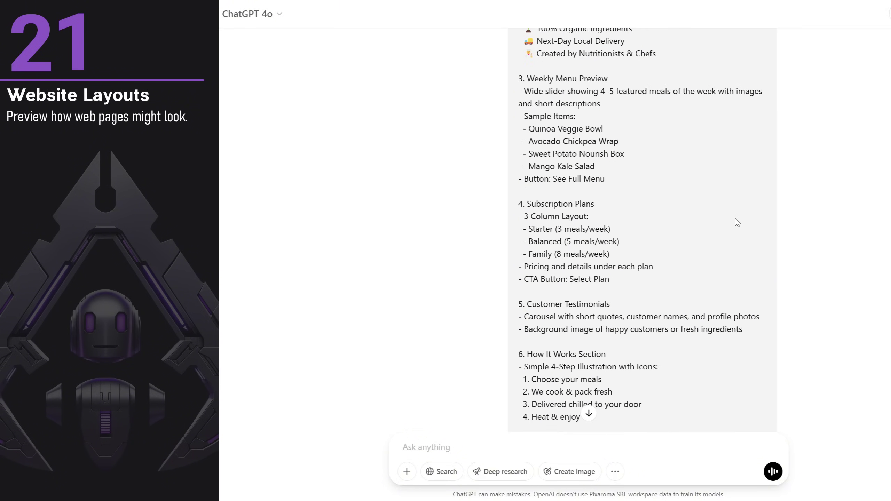
scroll(737, 221, down, 4)
scroll(737, 221, up, 15)
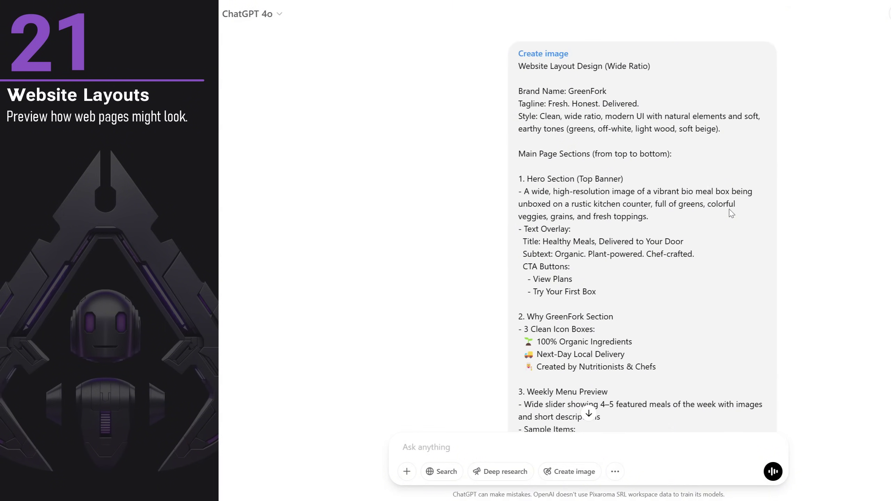
drag(603, 67, 672, 66)
click(862, 144)
scroll(837, 171, down, 10)
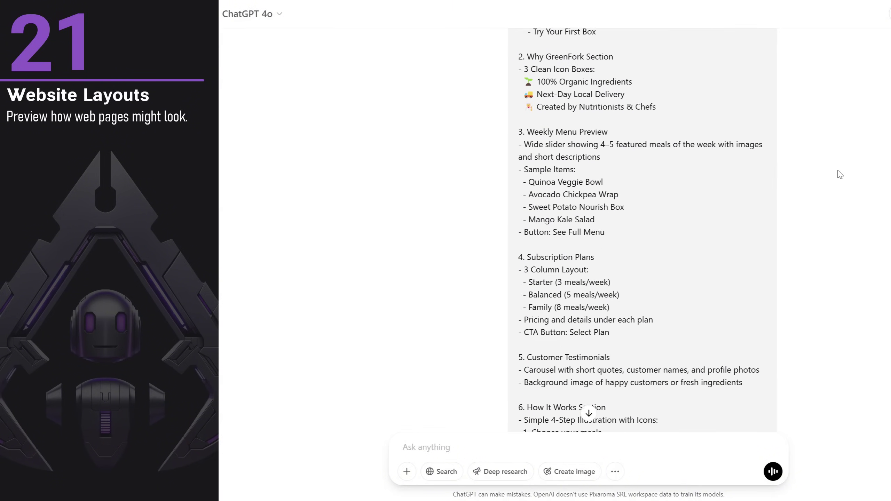
scroll(837, 170, down, 7)
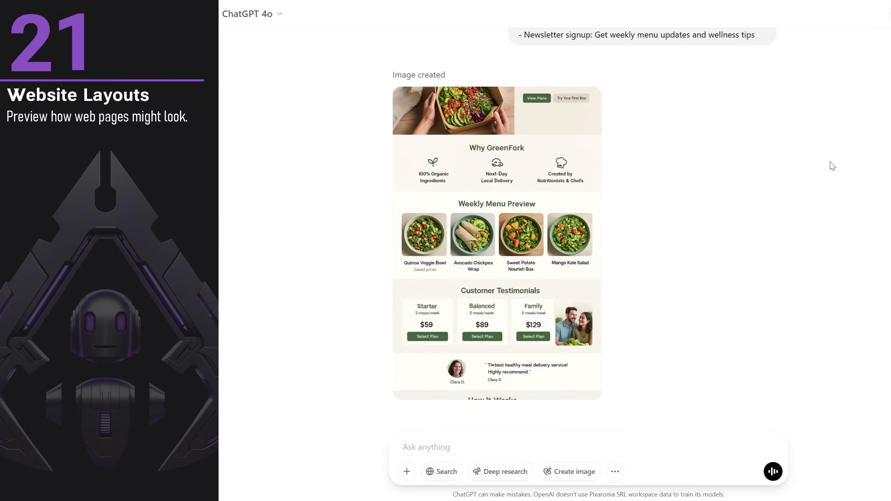
click(490, 204)
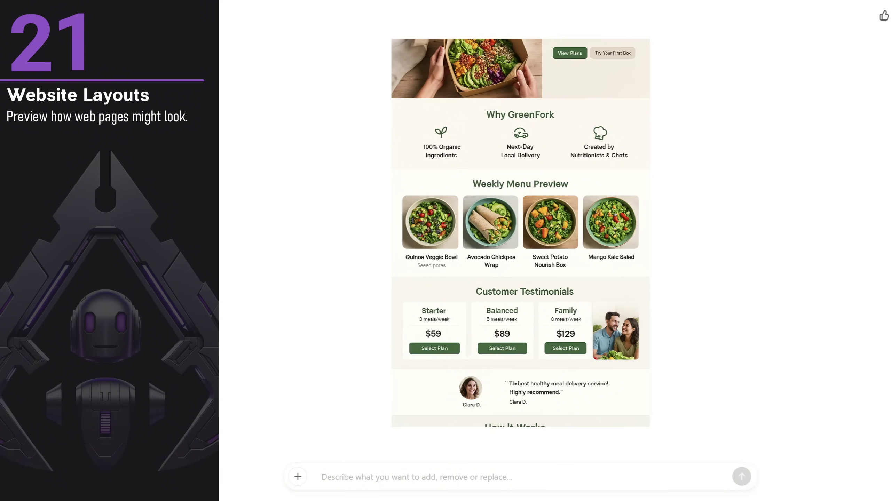
key(Escape)
scroll(747, 167, up, 5)
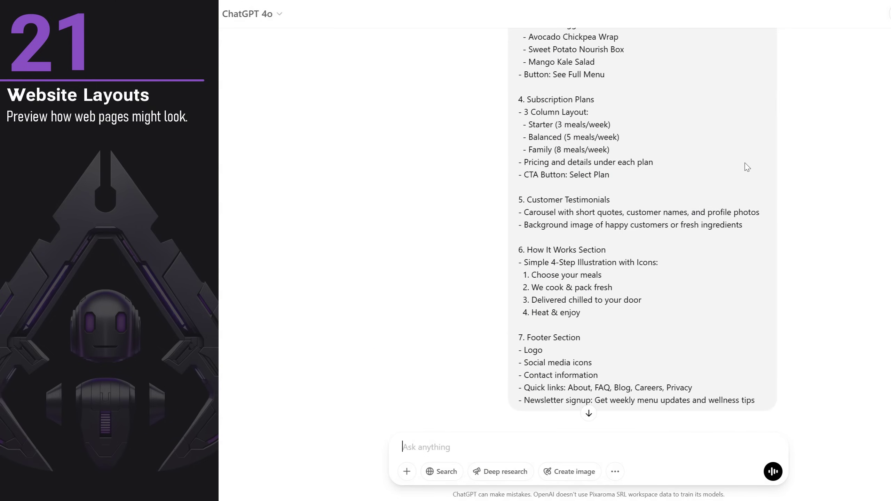
scroll(747, 167, up, 10)
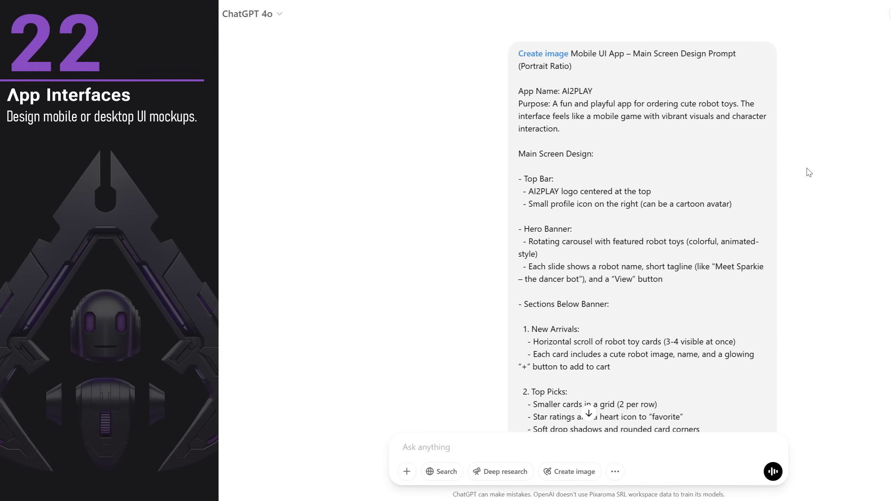
scroll(618, 206, down, 3)
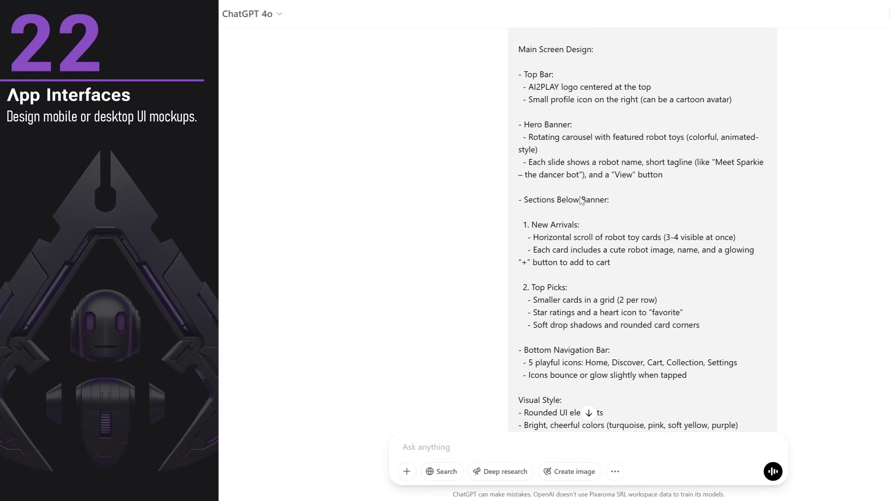
scroll(546, 213, down, 1)
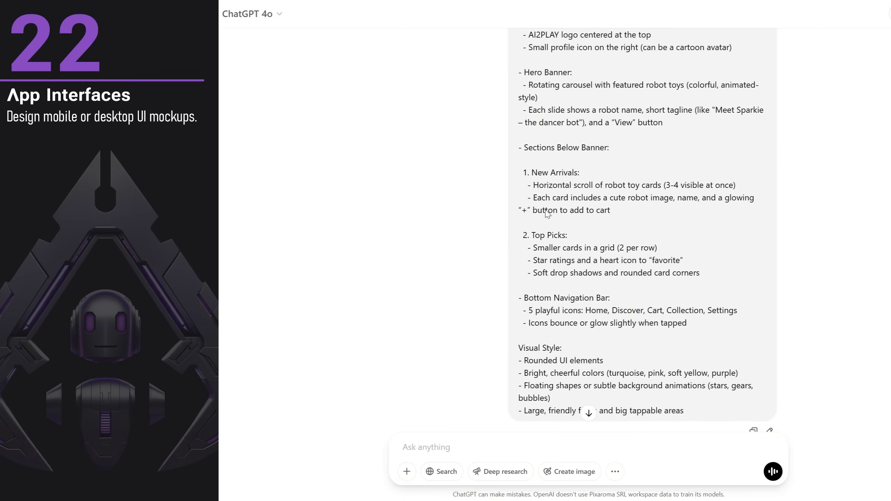
scroll(546, 213, down, 8)
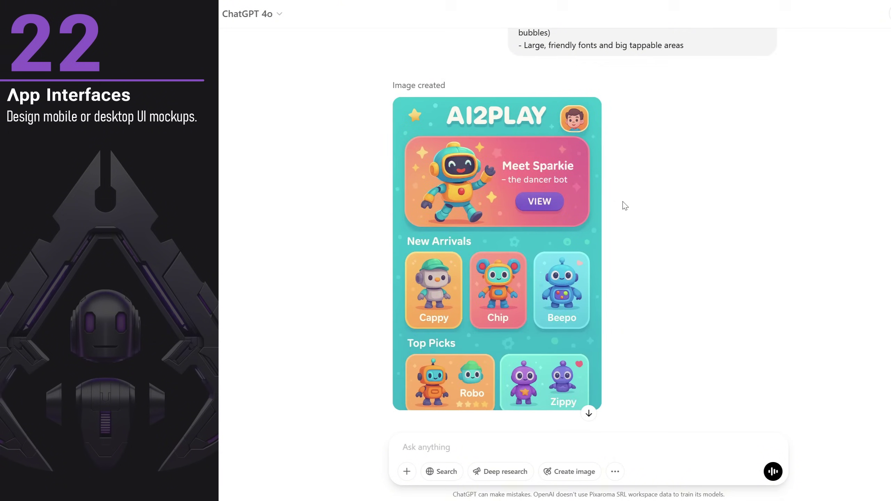
scroll(625, 205, down, 1)
click(526, 231)
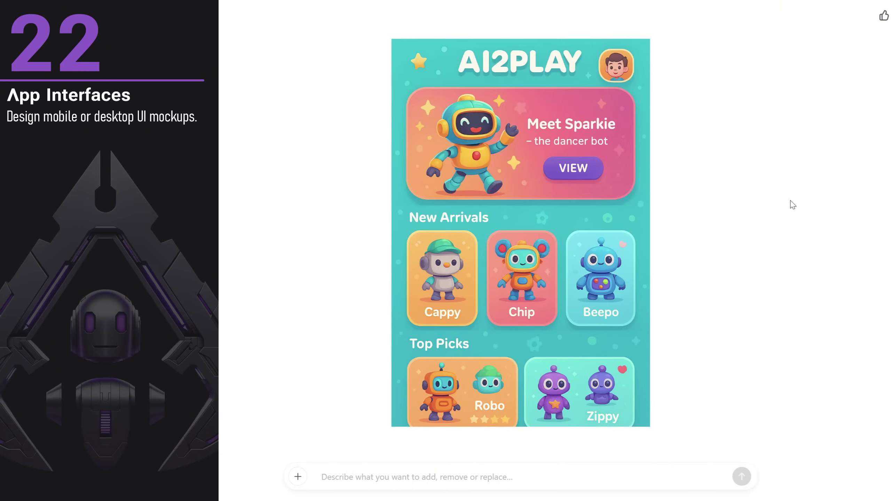
key(Escape)
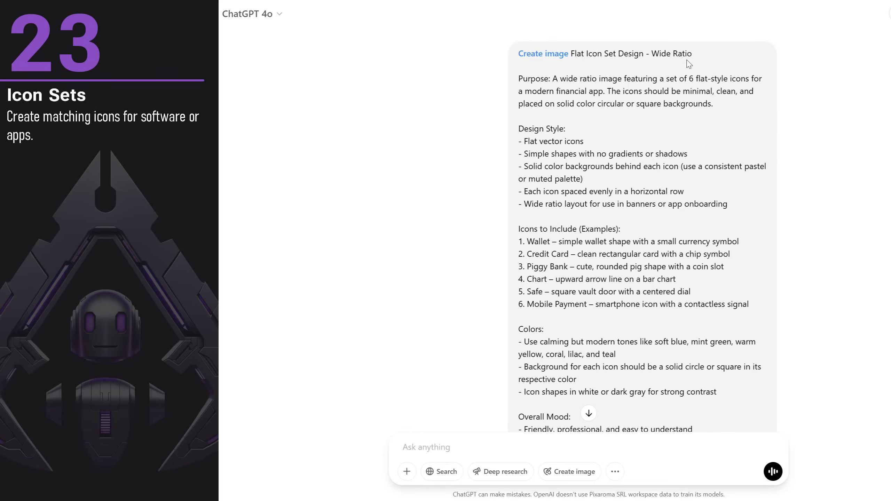
scroll(755, 107, down, 1)
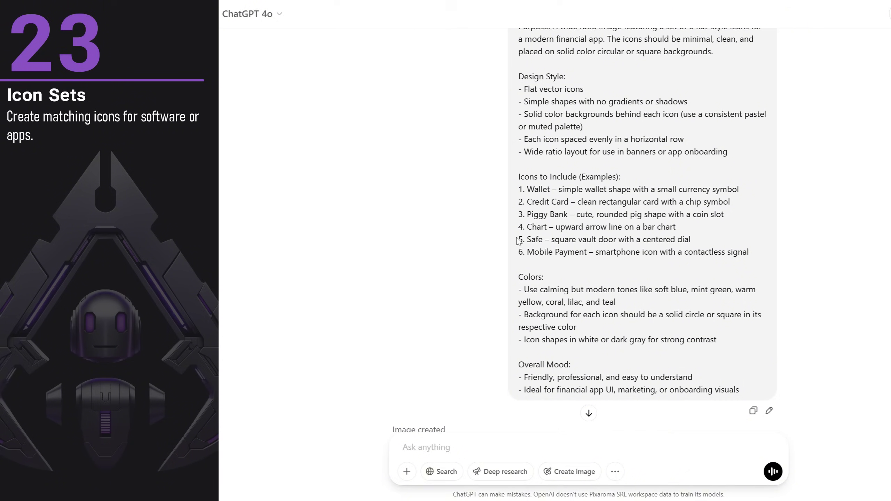
scroll(772, 176, down, 2)
scroll(802, 169, down, 2)
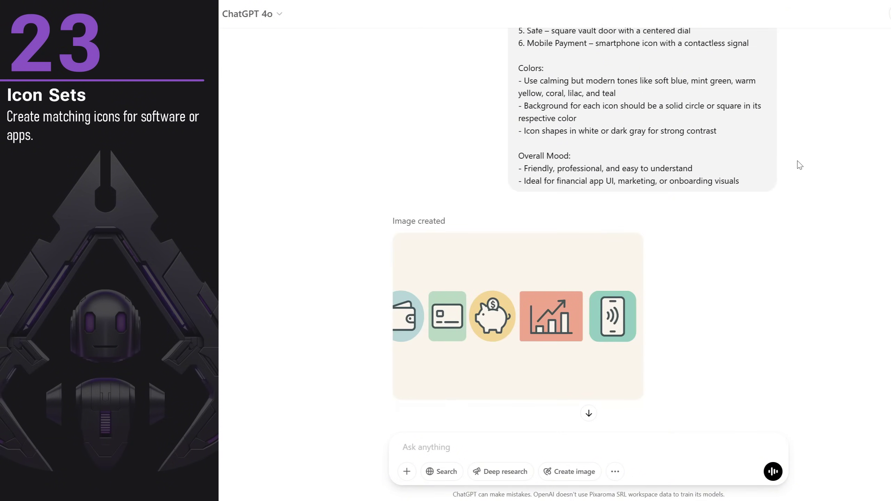
click(487, 308)
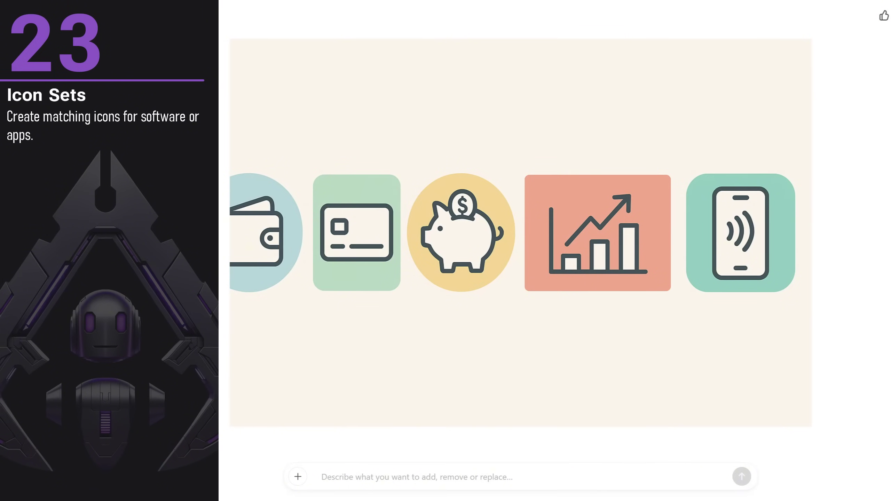
key(Escape)
scroll(642, 199, down, 5)
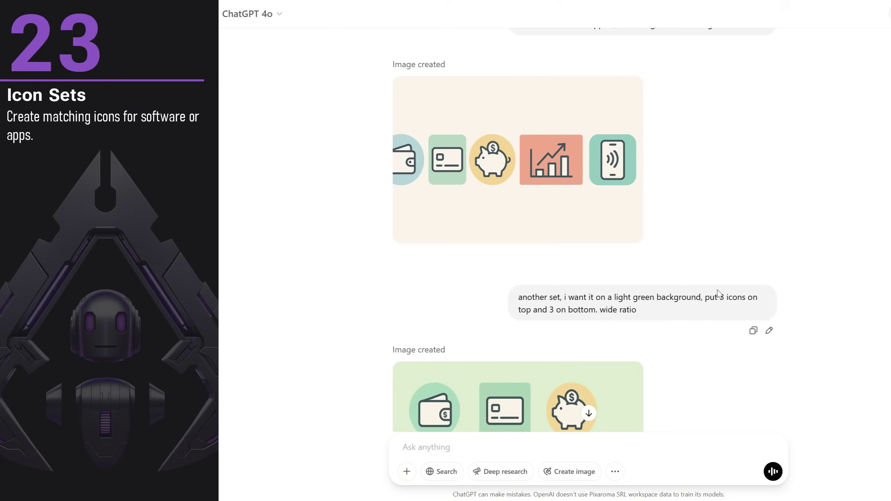
drag(704, 298, 593, 316)
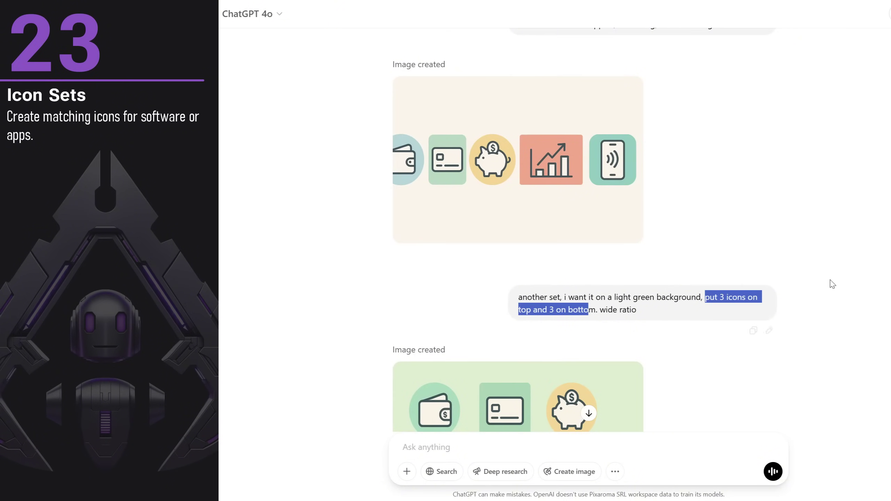
click(832, 279)
scroll(816, 255, down, 4)
click(516, 313)
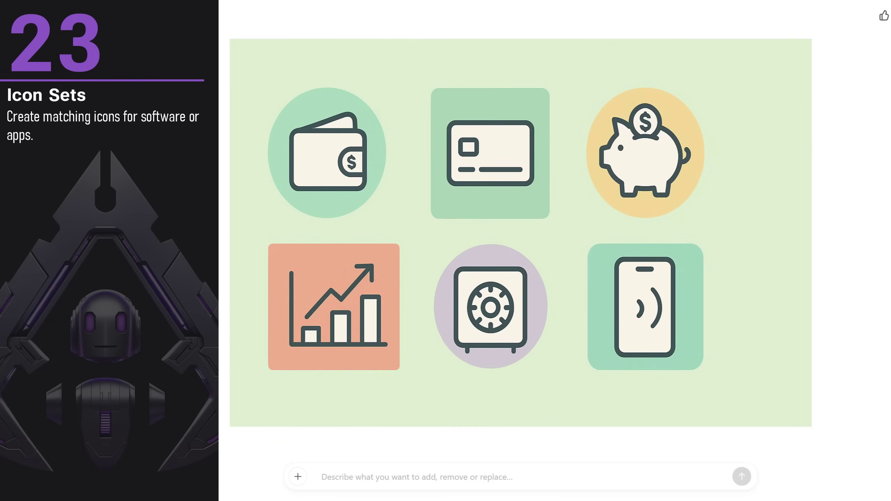
key(Escape)
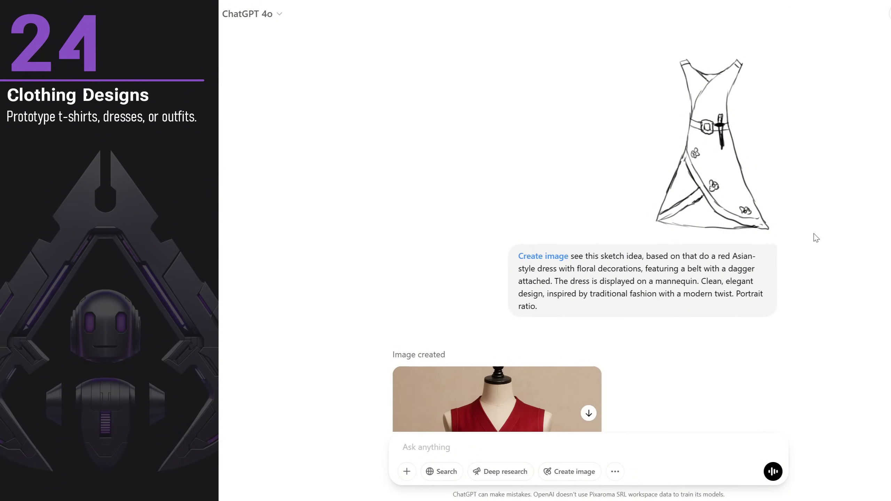
scroll(816, 238, down, 7)
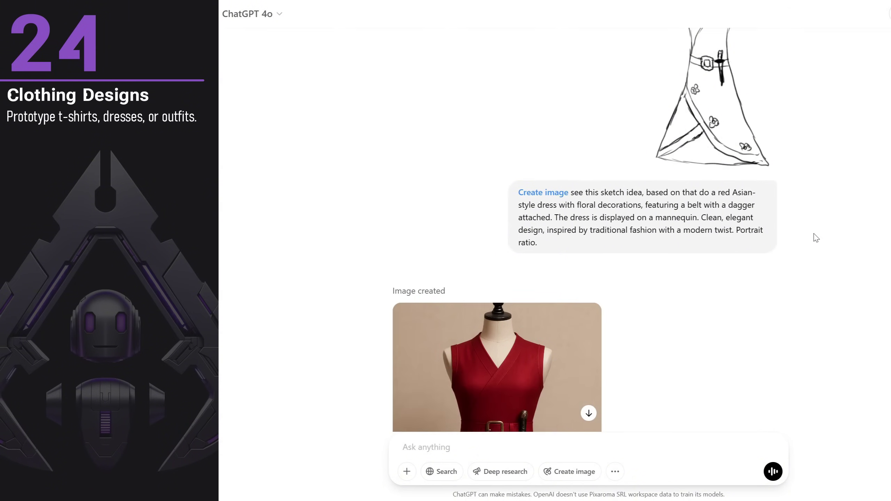
click(523, 262)
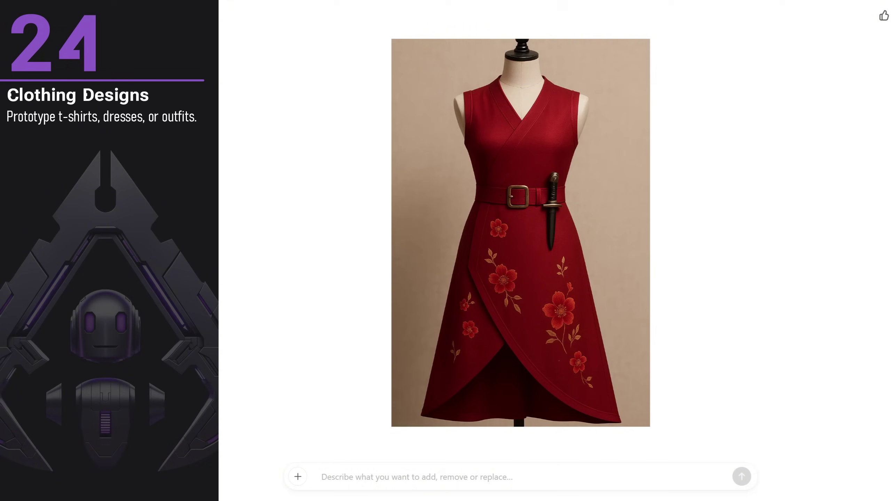
key(Escape)
scroll(806, 269, up, 7)
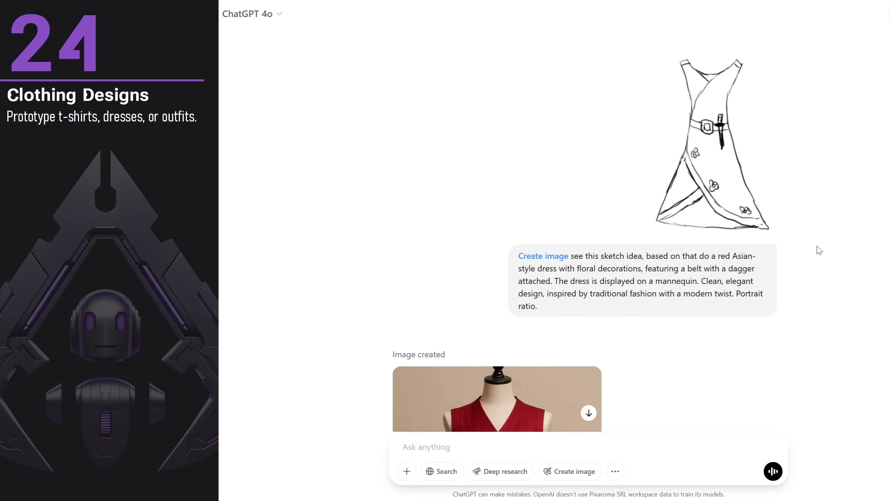
scroll(819, 251, down, 7)
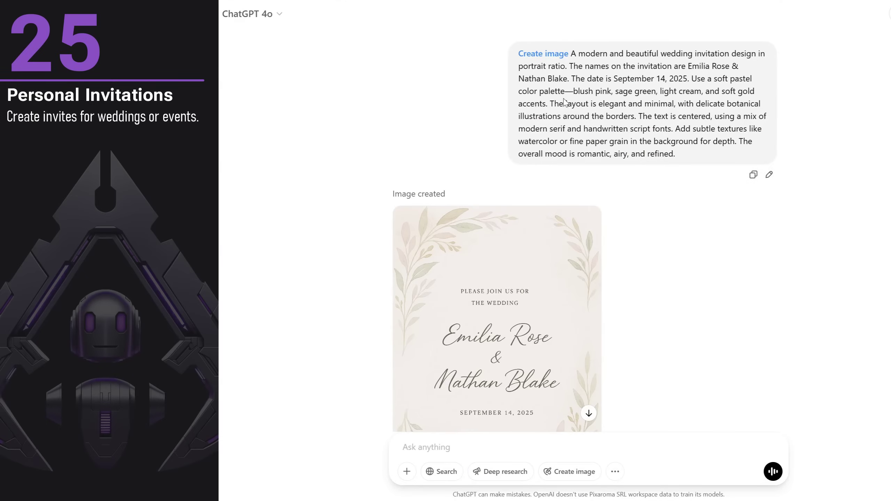
scroll(681, 203, down, 4)
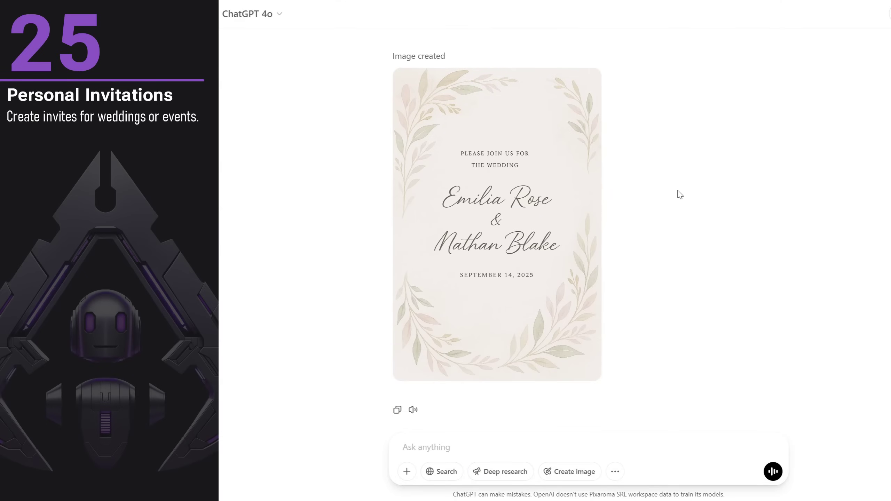
click(547, 208)
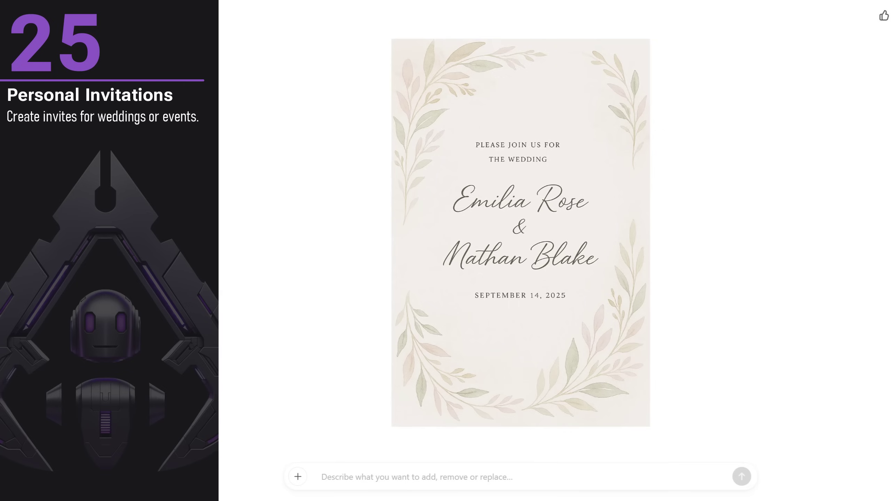
key(Escape)
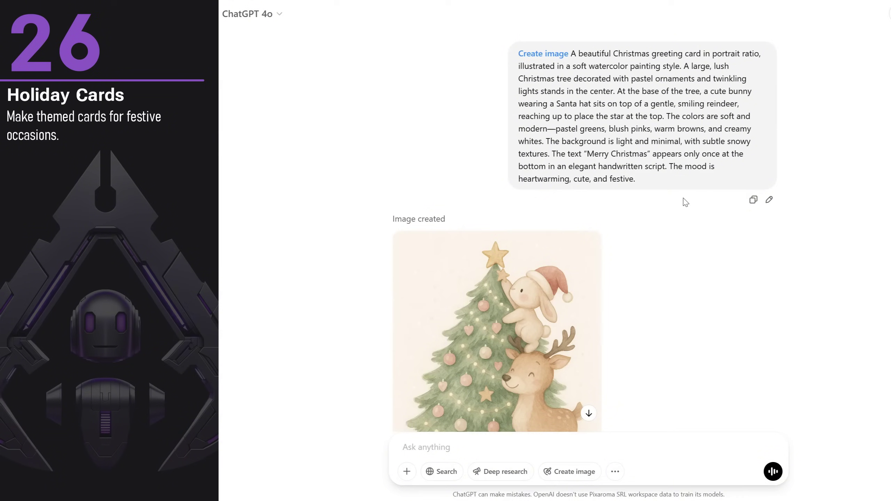
scroll(682, 193, down, 6)
click(564, 124)
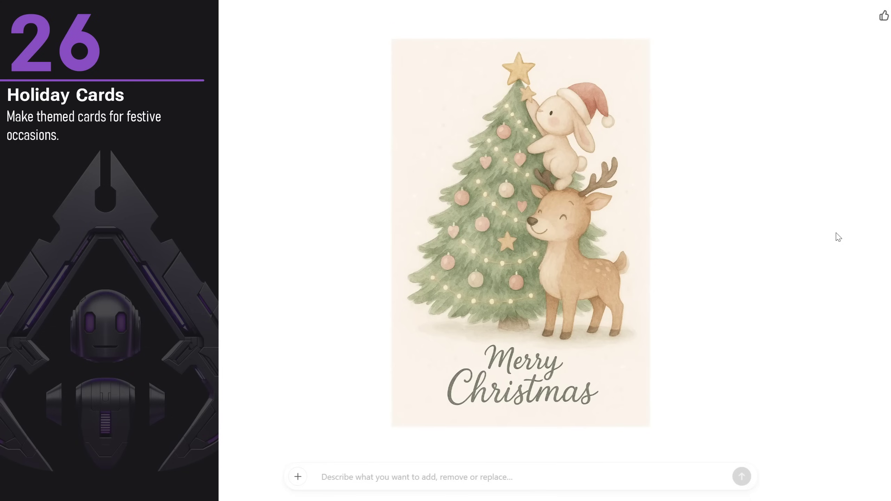
key(Escape)
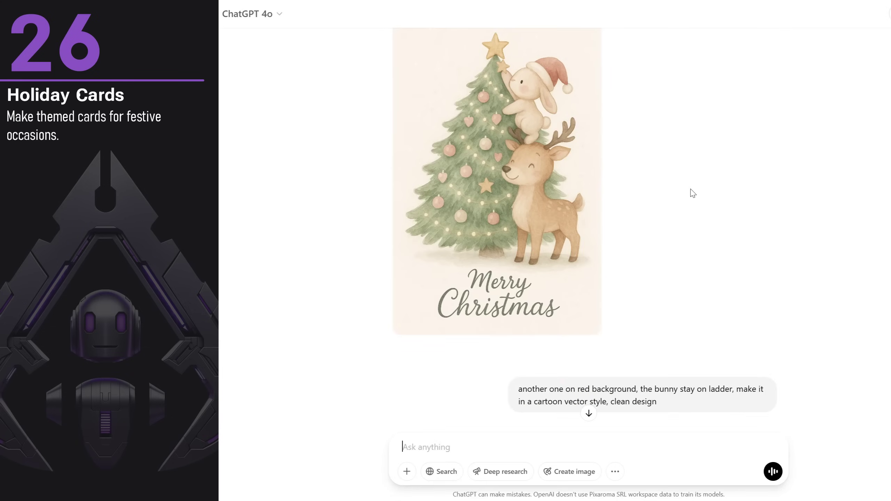
scroll(793, 341, down, 10)
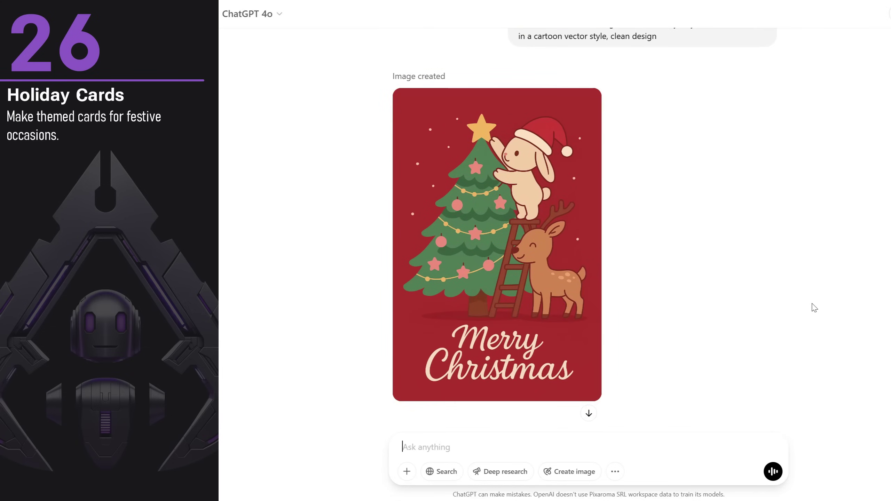
click(478, 266)
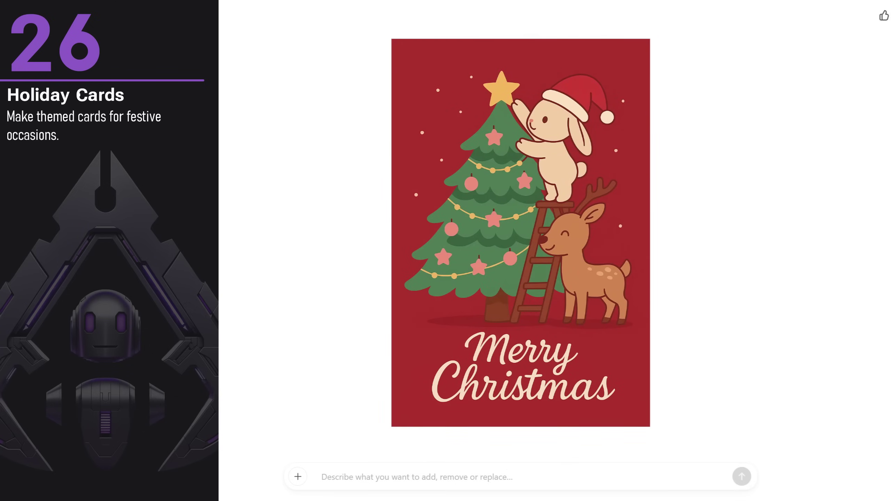
key(Escape)
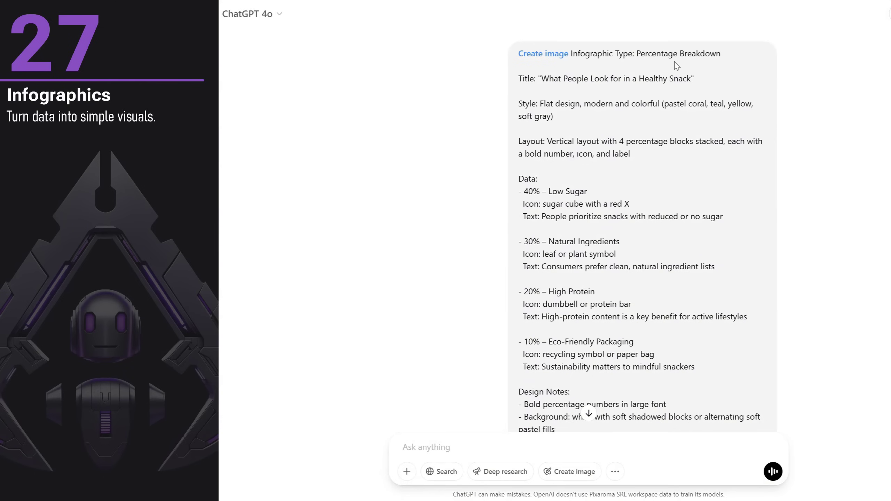
scroll(667, 141, down, 3)
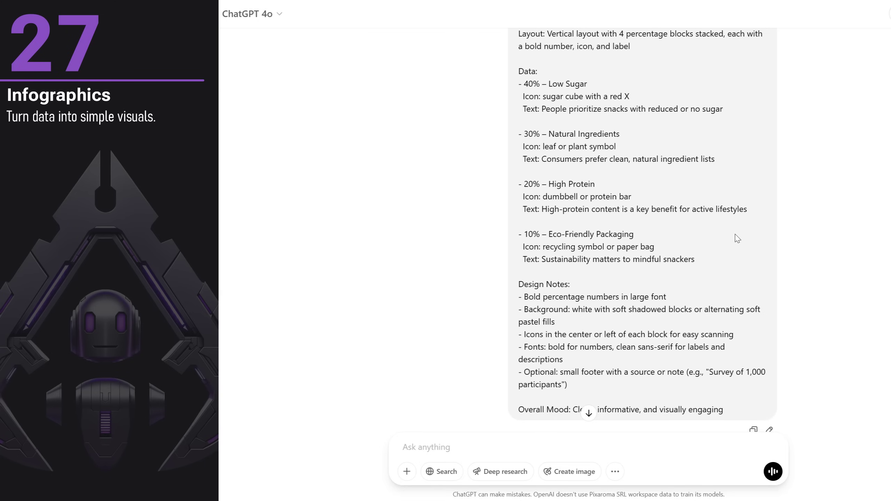
scroll(740, 228, down, 10)
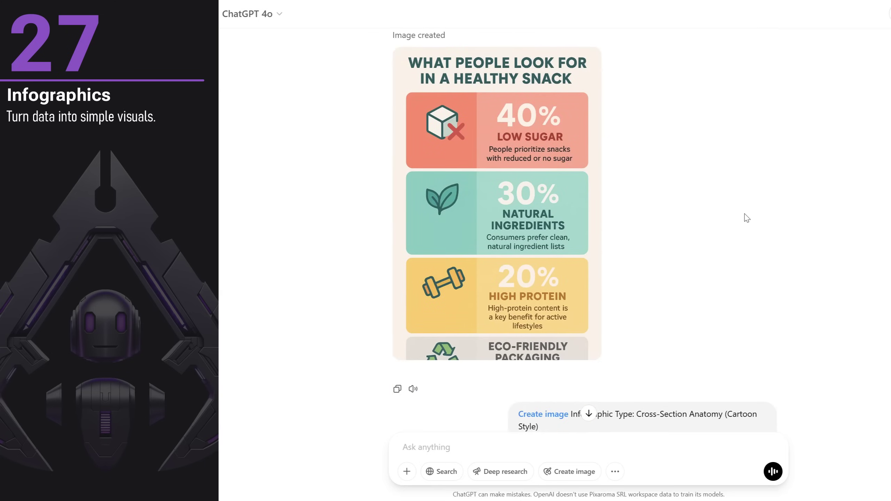
click(520, 205)
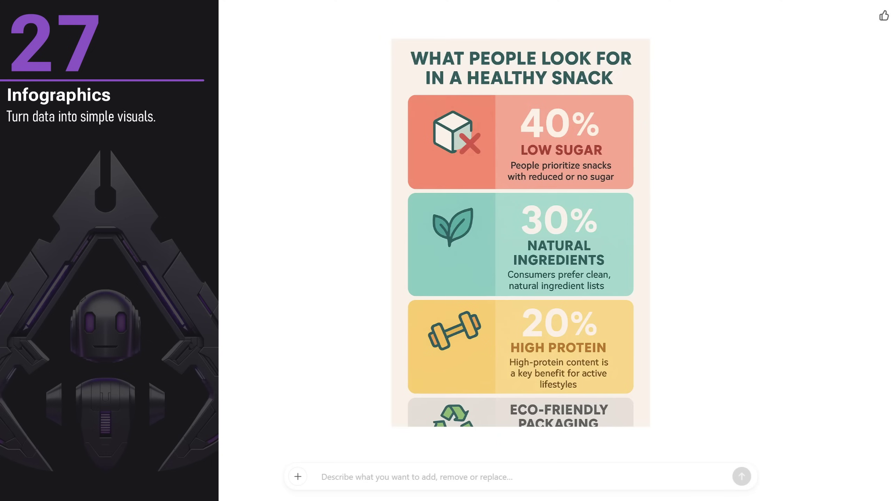
key(Escape)
scroll(755, 196, down, 7)
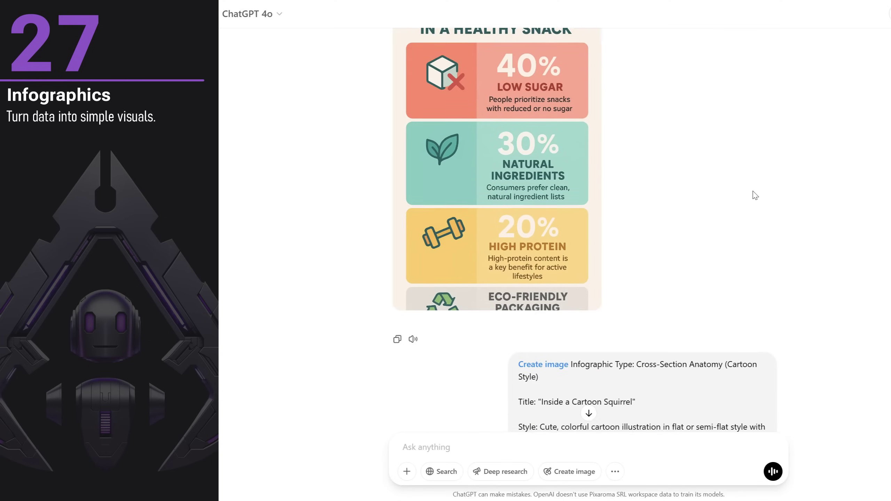
scroll(760, 182, down, 1)
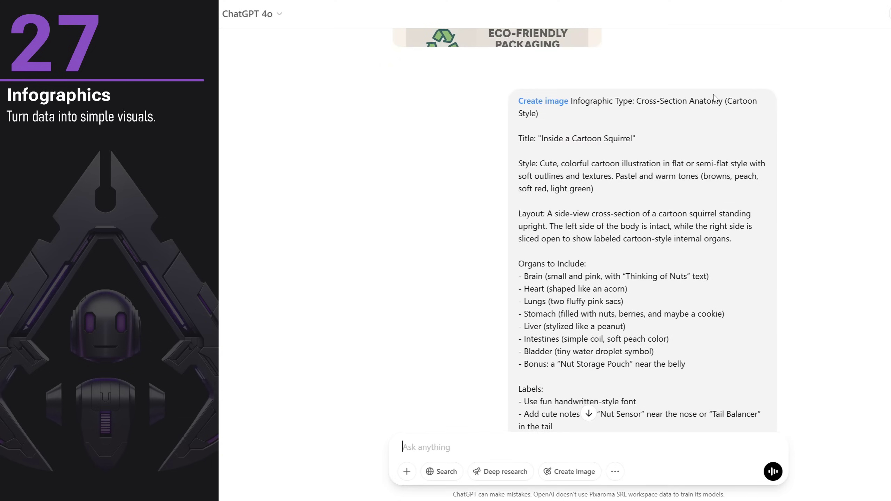
scroll(809, 162, down, 2)
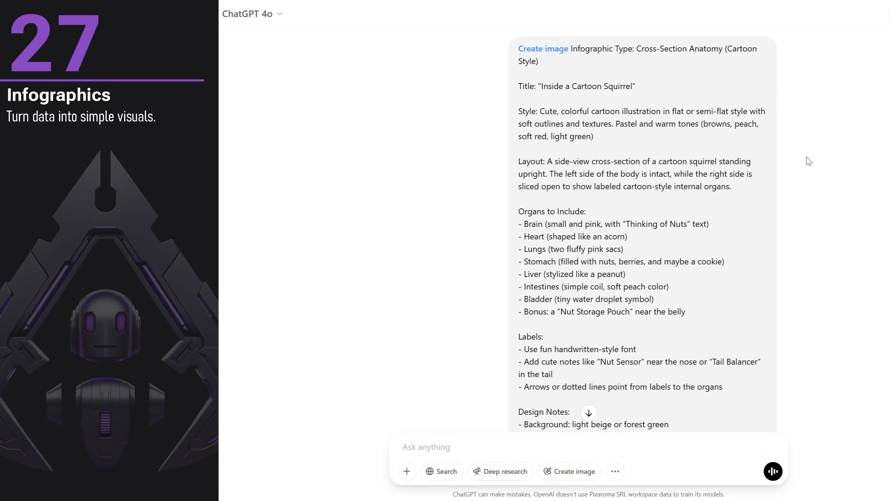
scroll(809, 162, down, 4)
scroll(810, 215, down, 10)
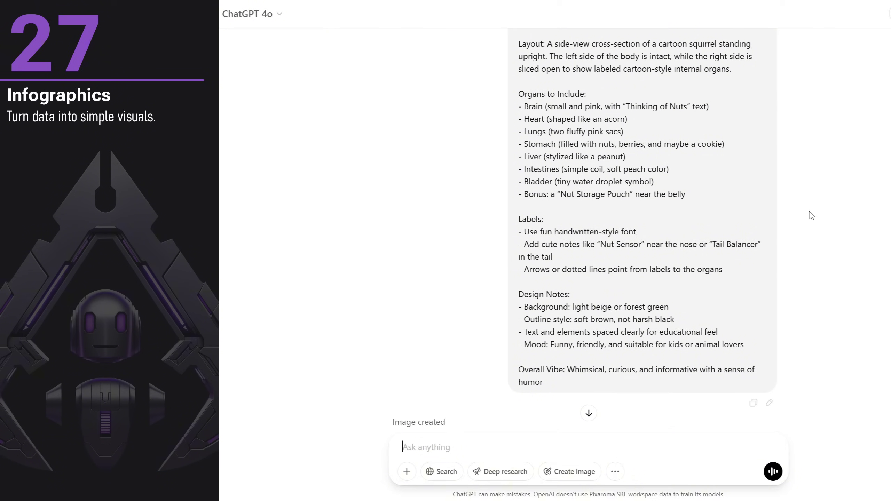
scroll(809, 211, down, 3)
click(551, 220)
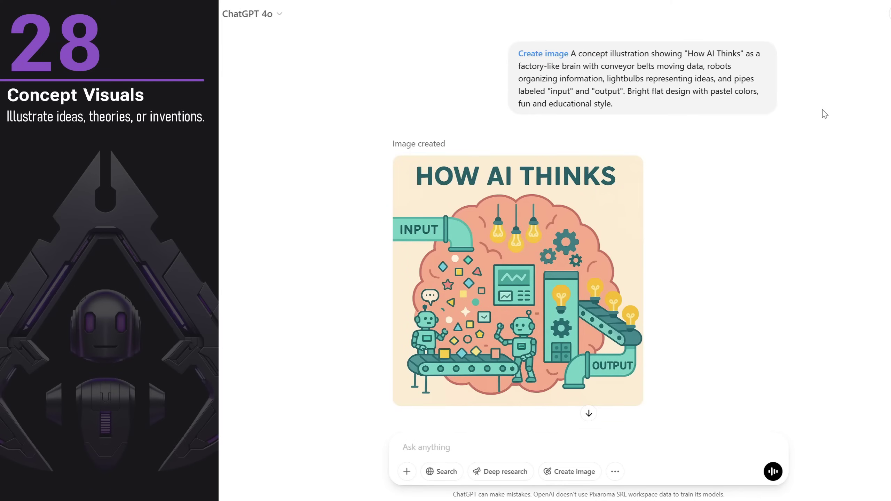
scroll(825, 114, down, 1)
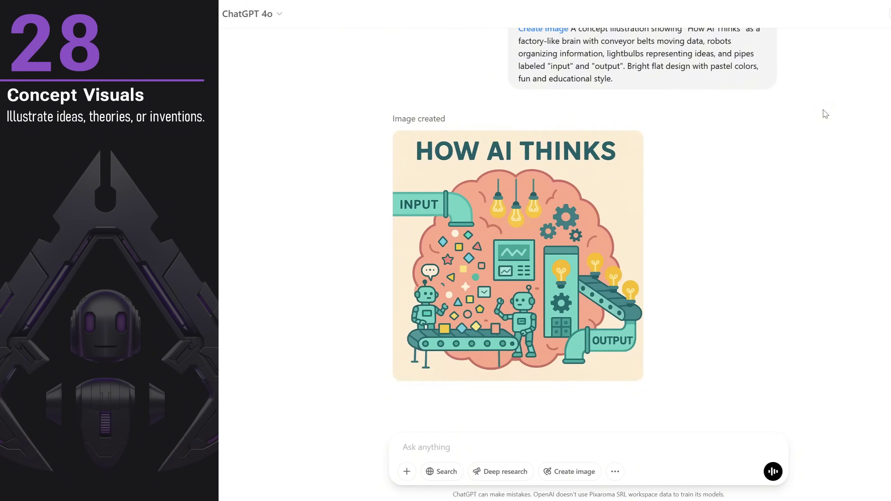
click(523, 262)
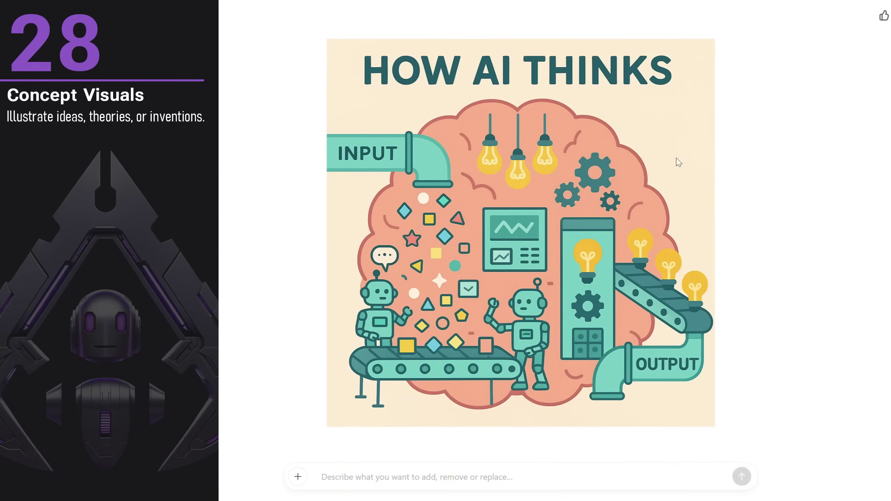
key(Escape)
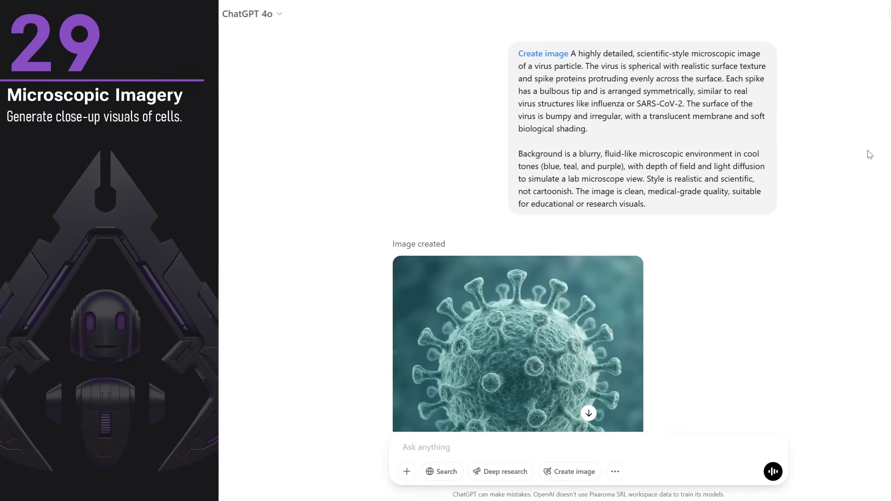
- View the generated virus image full-size, then close it
scroll(862, 144, down, 3)
click(581, 234)
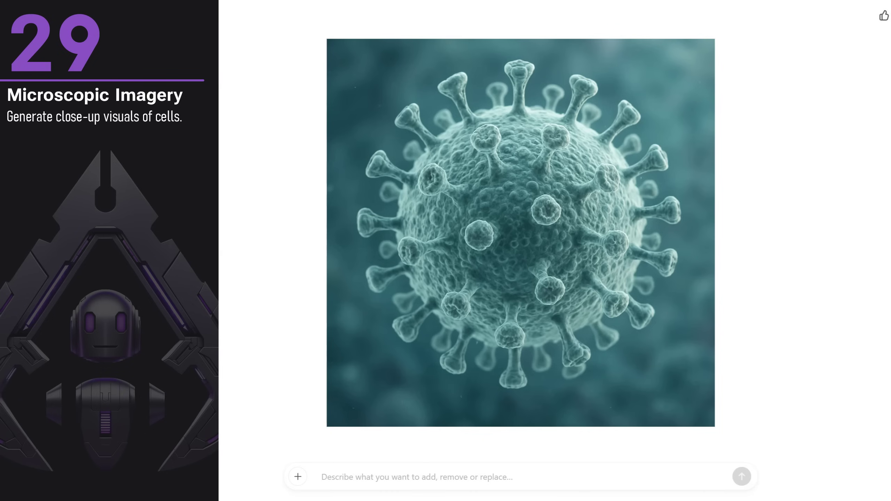
key(Escape)
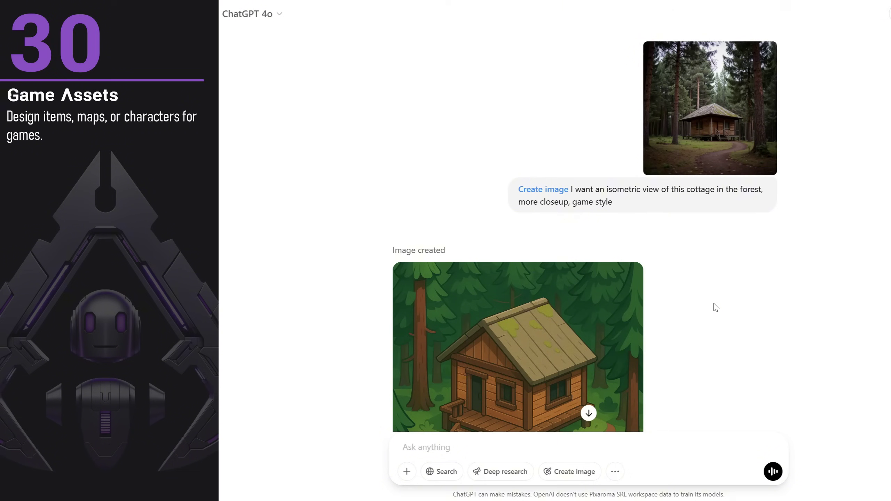
click(717, 141)
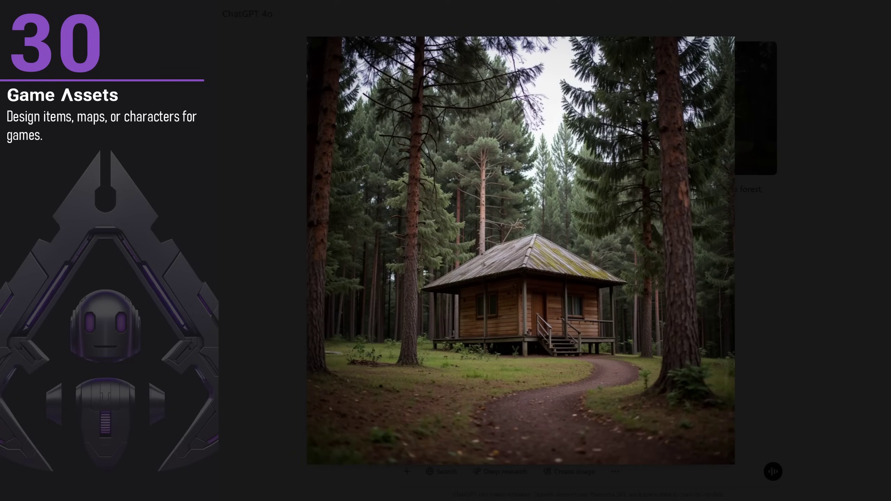
click(738, 154)
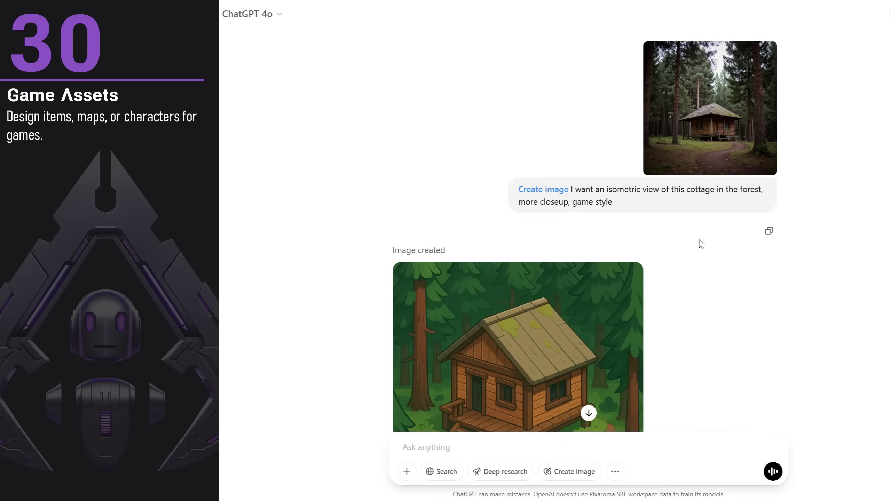
scroll(701, 243, down, 5)
click(587, 237)
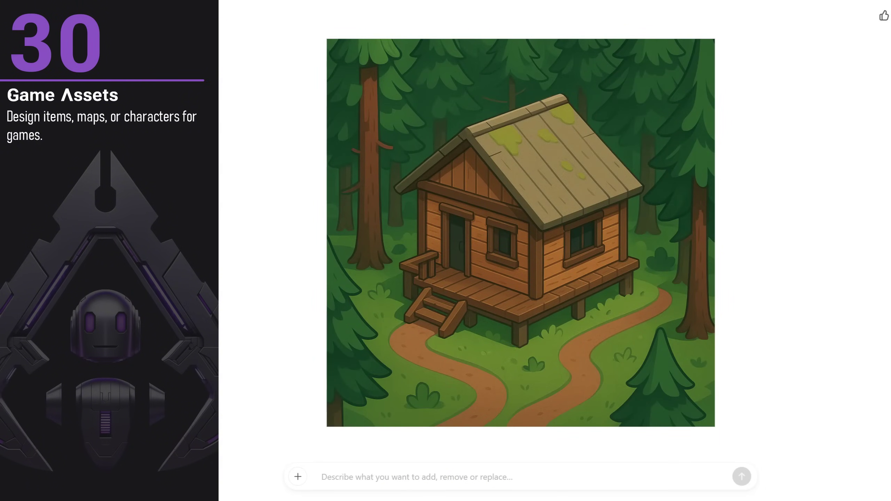
key(Escape)
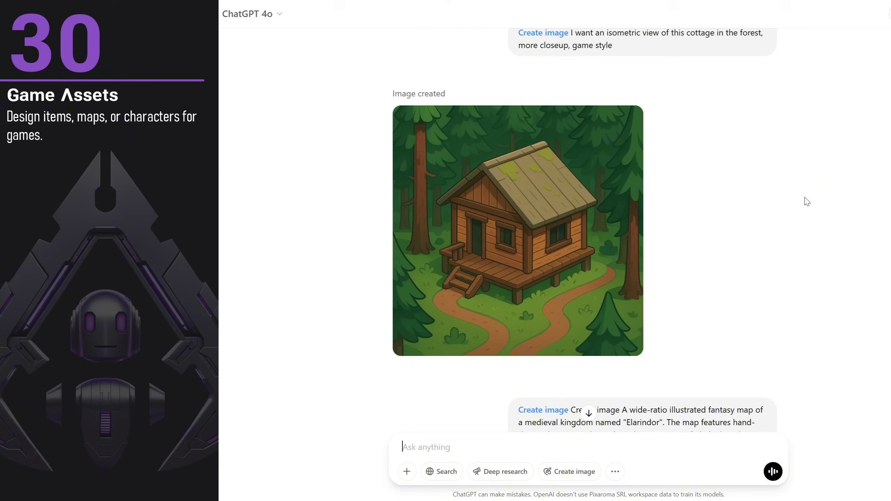
scroll(807, 186, down, 6)
scroll(812, 181, down, 3)
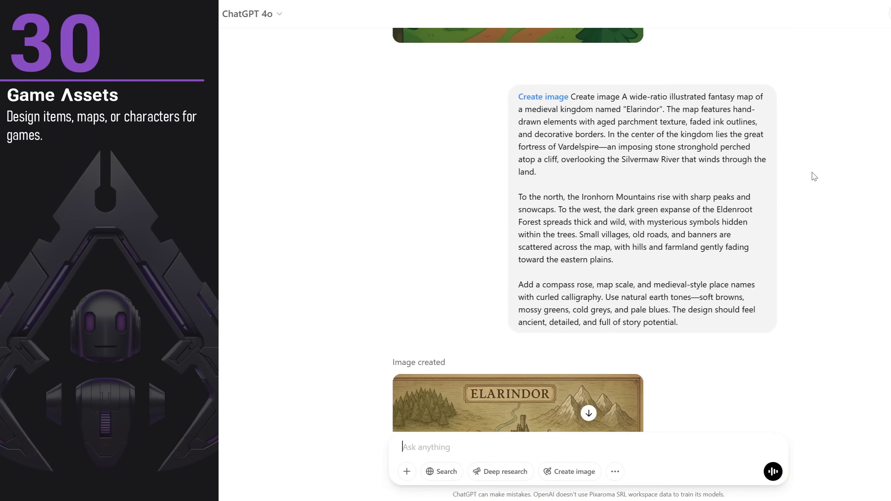
click(649, 393)
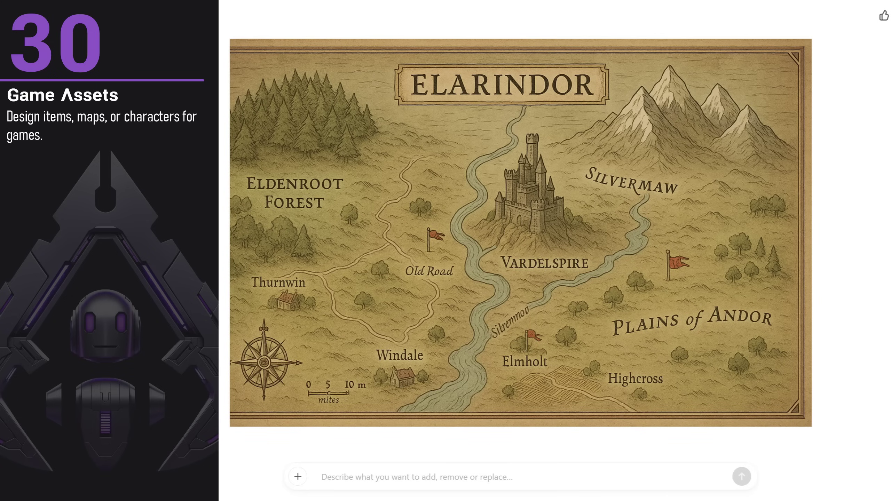
key(Escape)
scroll(768, 235, down, 5)
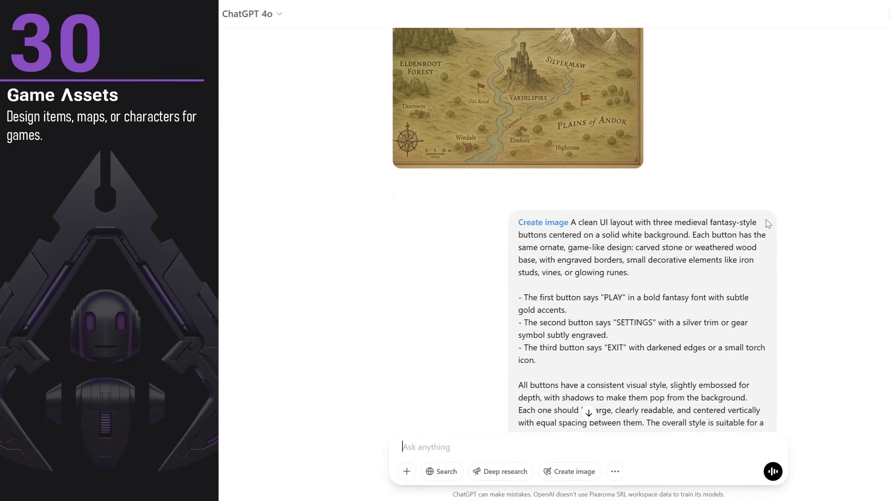
scroll(768, 223, down, 3)
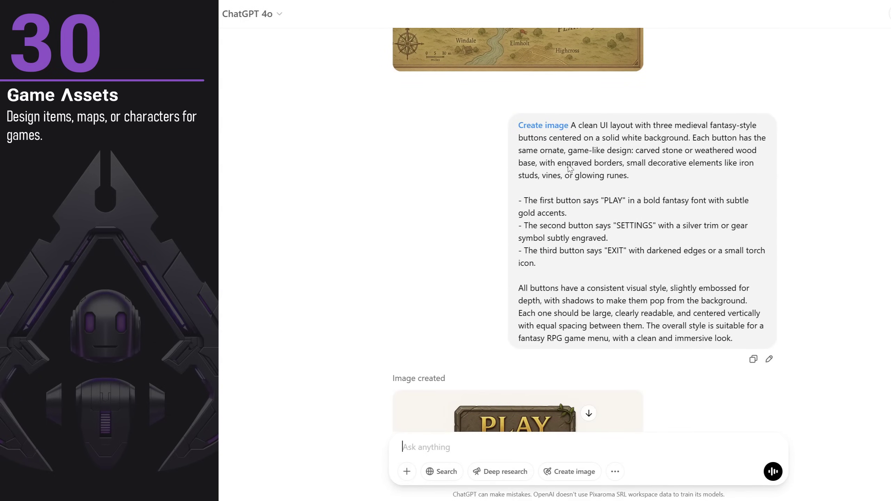
scroll(760, 246, down, 5)
scroll(597, 168, down, 3)
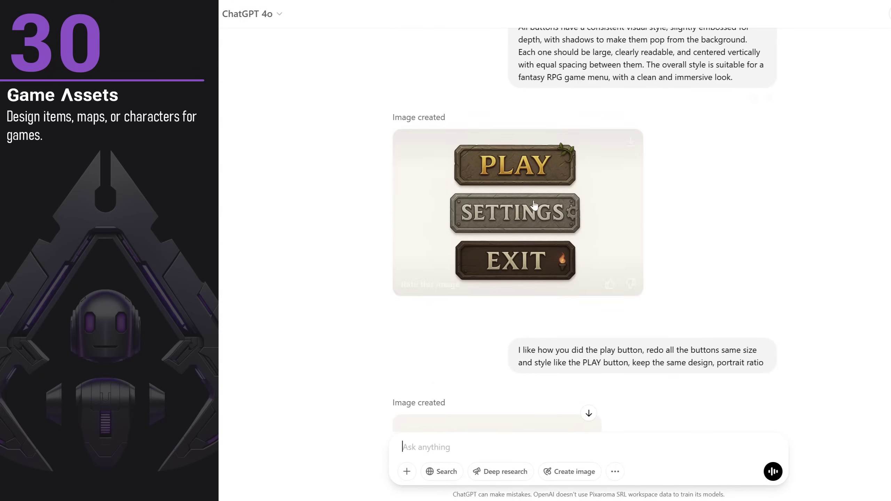
click(537, 227)
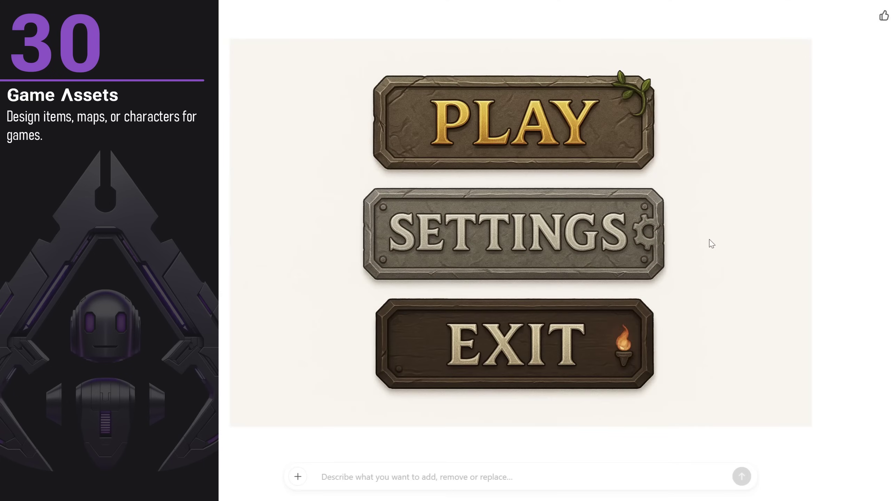
key(Escape)
scroll(762, 165, down, 8)
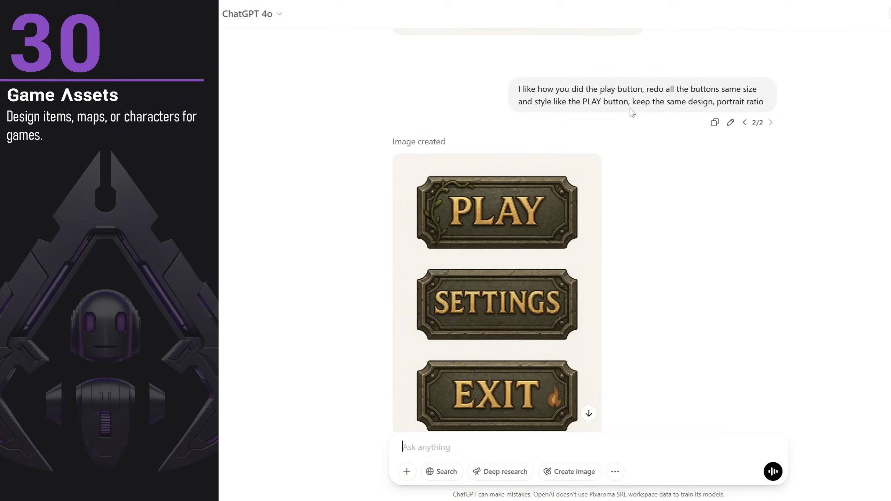
scroll(609, 139, down, 3)
click(556, 178)
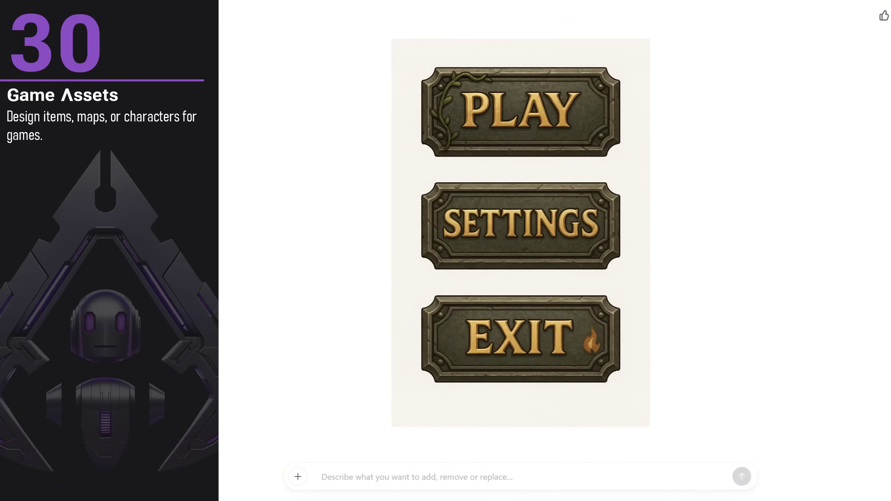
key(Escape)
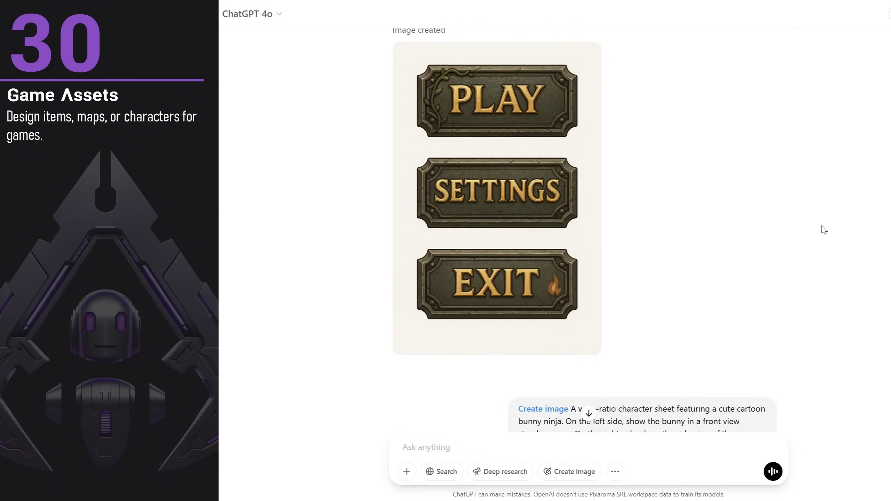
scroll(821, 221, down, 6)
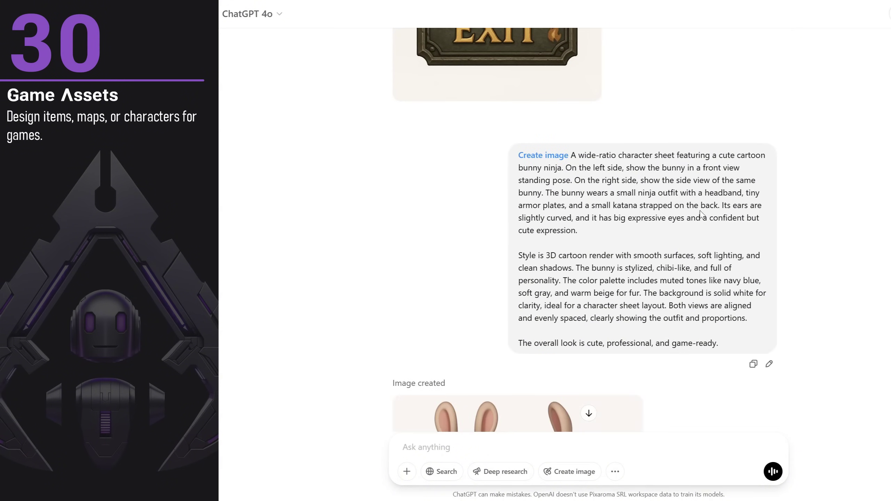
scroll(866, 249, down, 6)
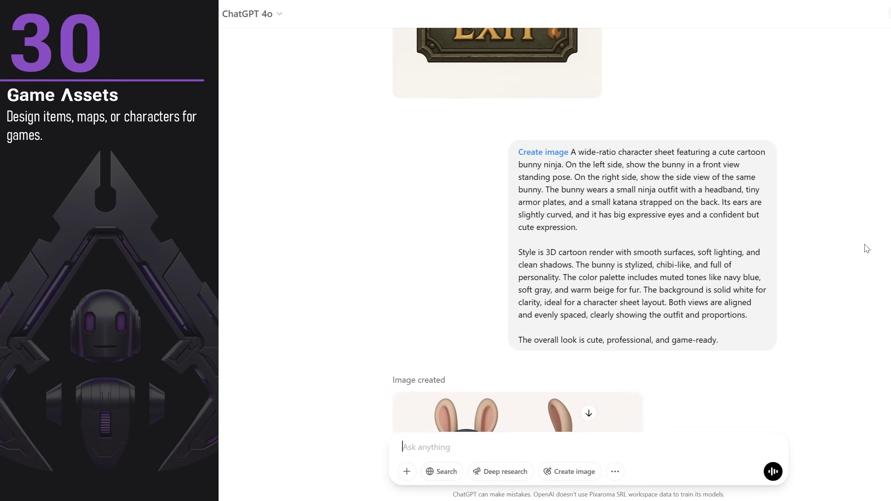
click(566, 263)
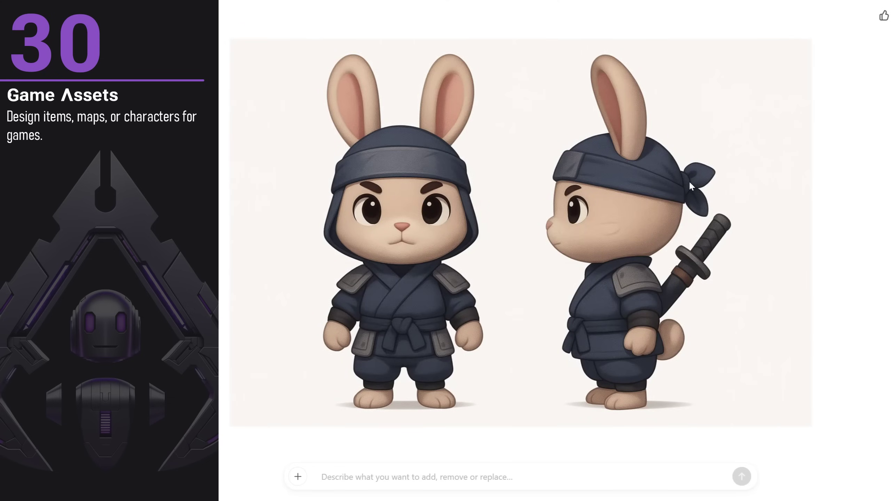
key(Escape)
scroll(817, 289, down, 5)
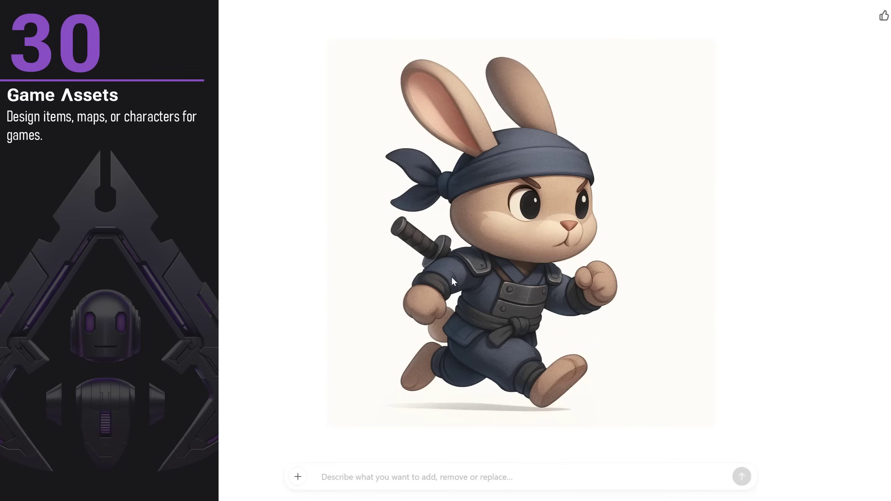
key(Escape)
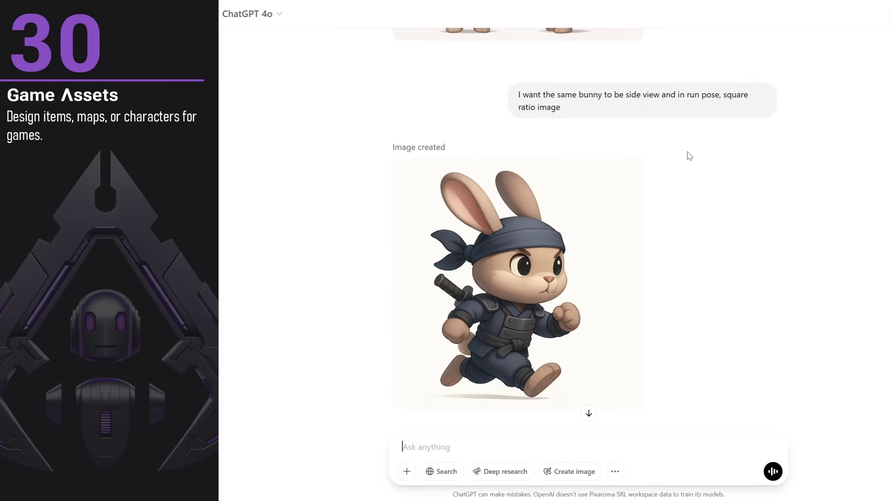
scroll(686, 154, up, 5)
scroll(686, 153, down, 5)
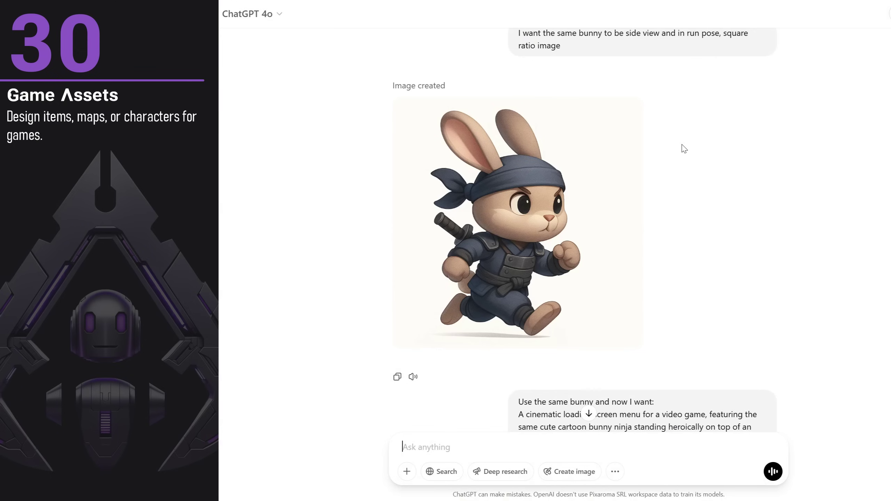
- Scroll past the loading-screen prompt and open the 'SHADOW HOP' bunny ninja image full-size
scroll(682, 147, down, 5)
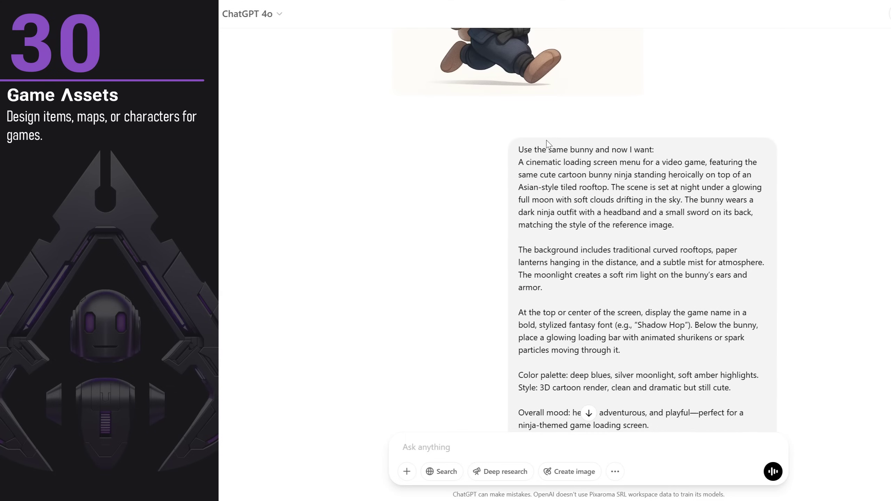
drag(549, 145, 646, 144)
click(779, 136)
scroll(701, 168, down, 2)
scroll(670, 140, down, 6)
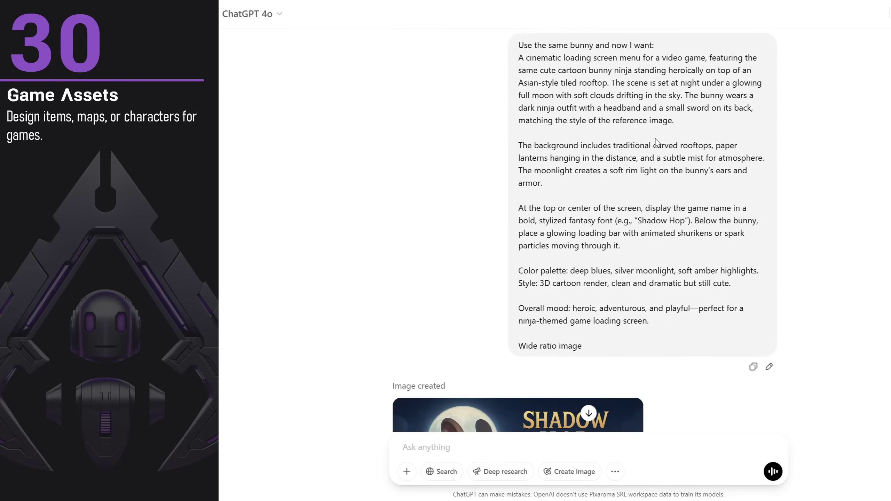
click(614, 224)
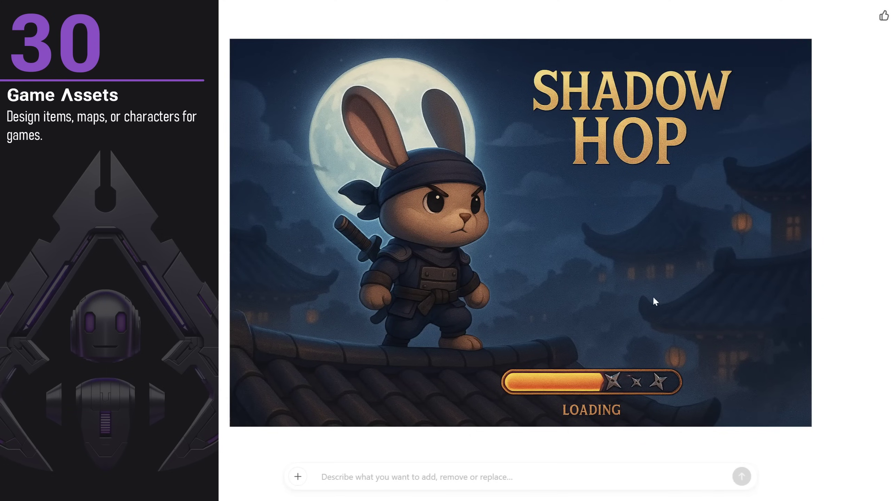